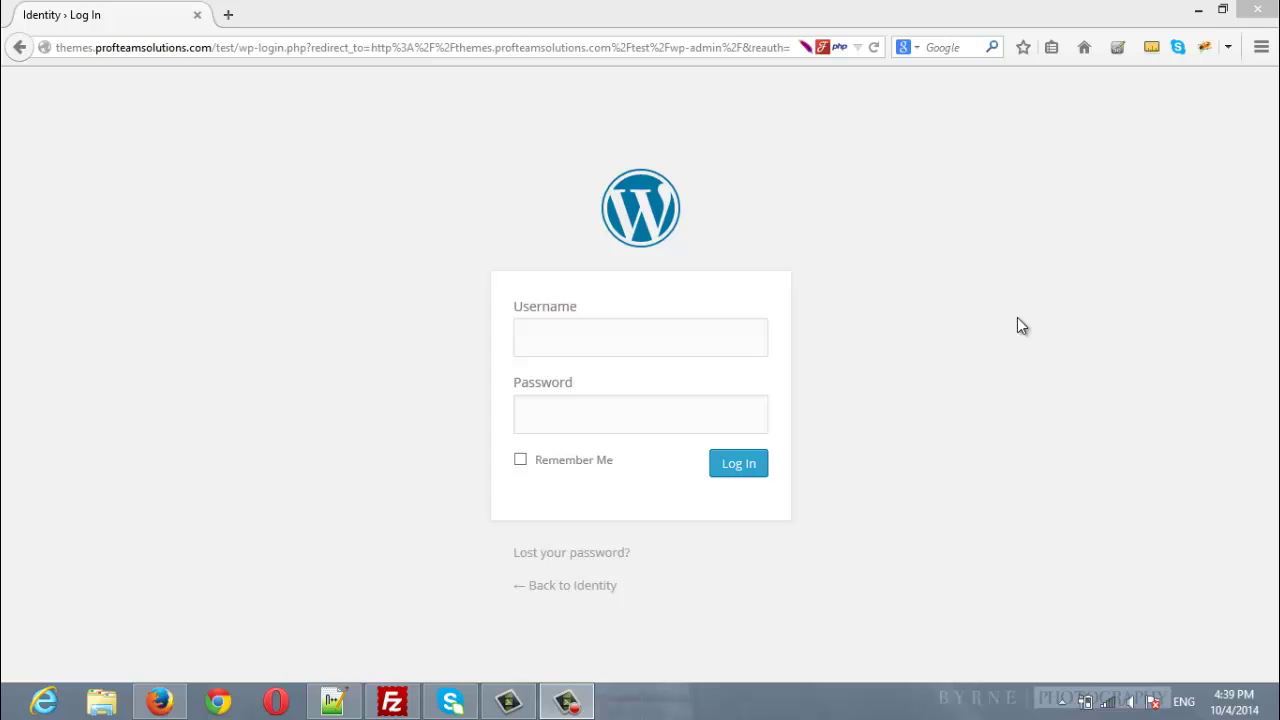
Step: Log in to the Identity site's WordPress admin as user 'admin' with the password
click(697, 322)
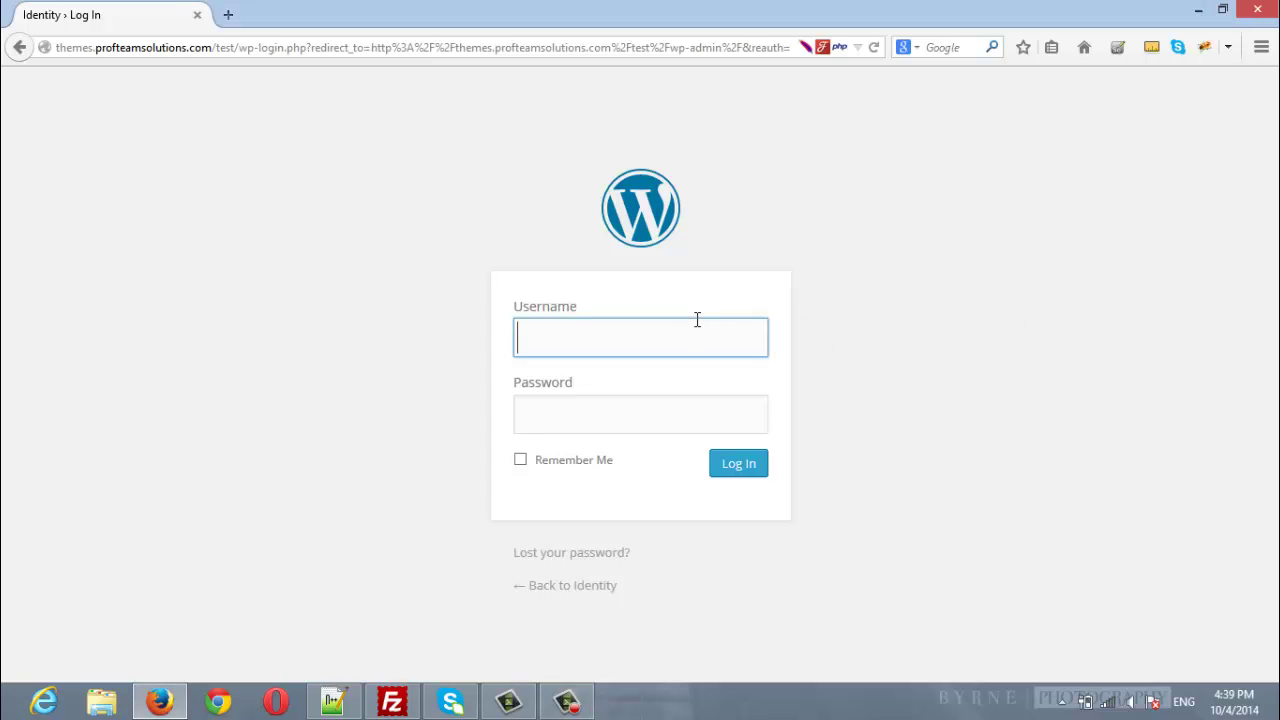
text(admin)
key(Tab)
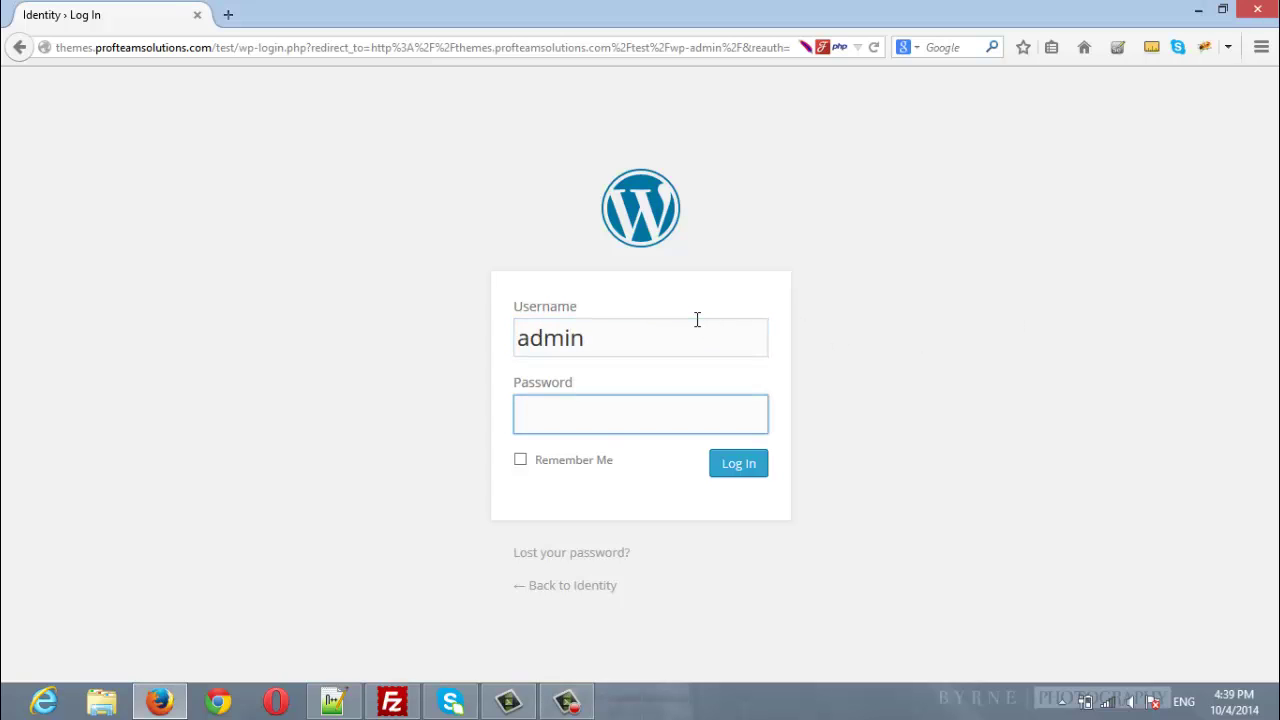
text(********)
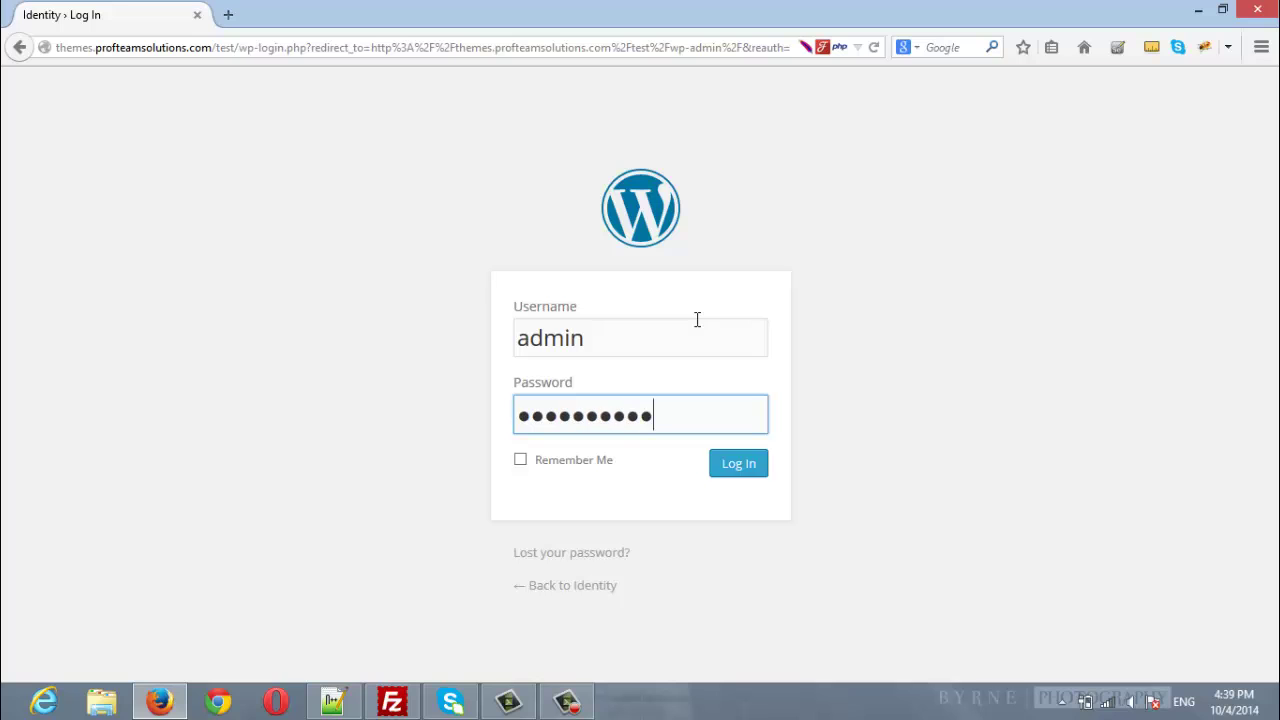
text(*******)
key(Return)
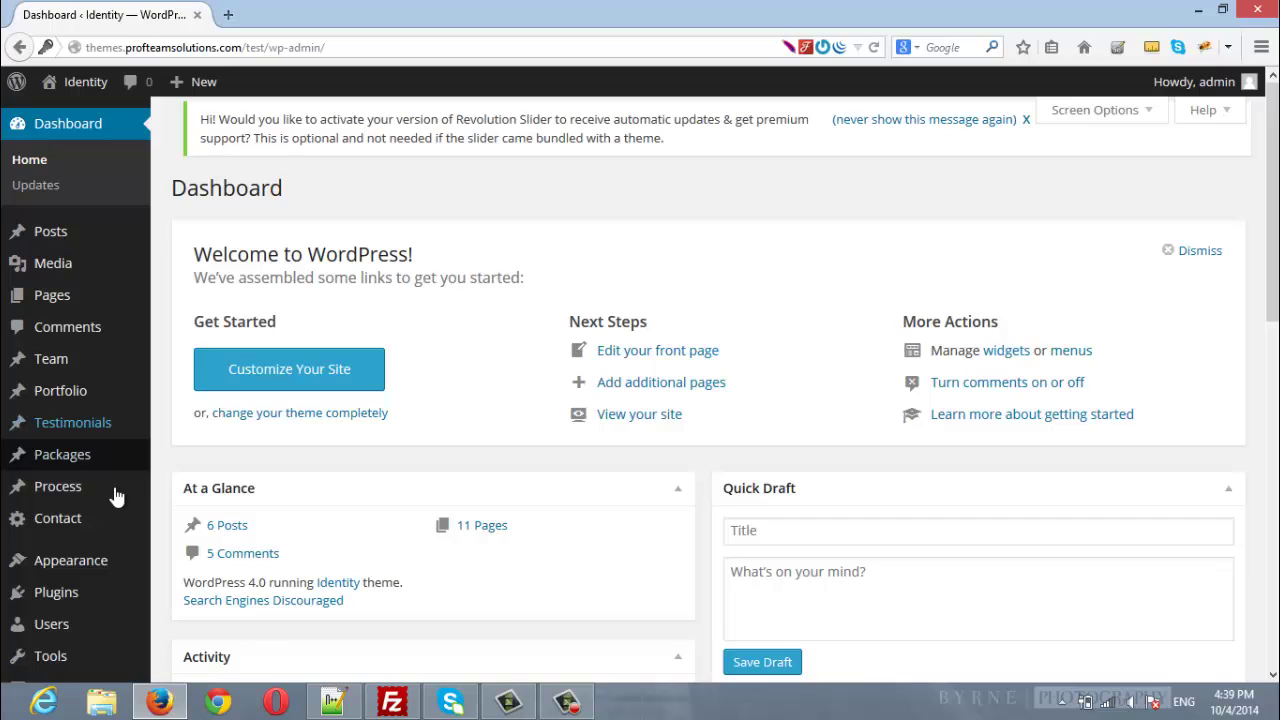
Step: Open the Discussion item from the Process list in its edit screen
click(58, 487)
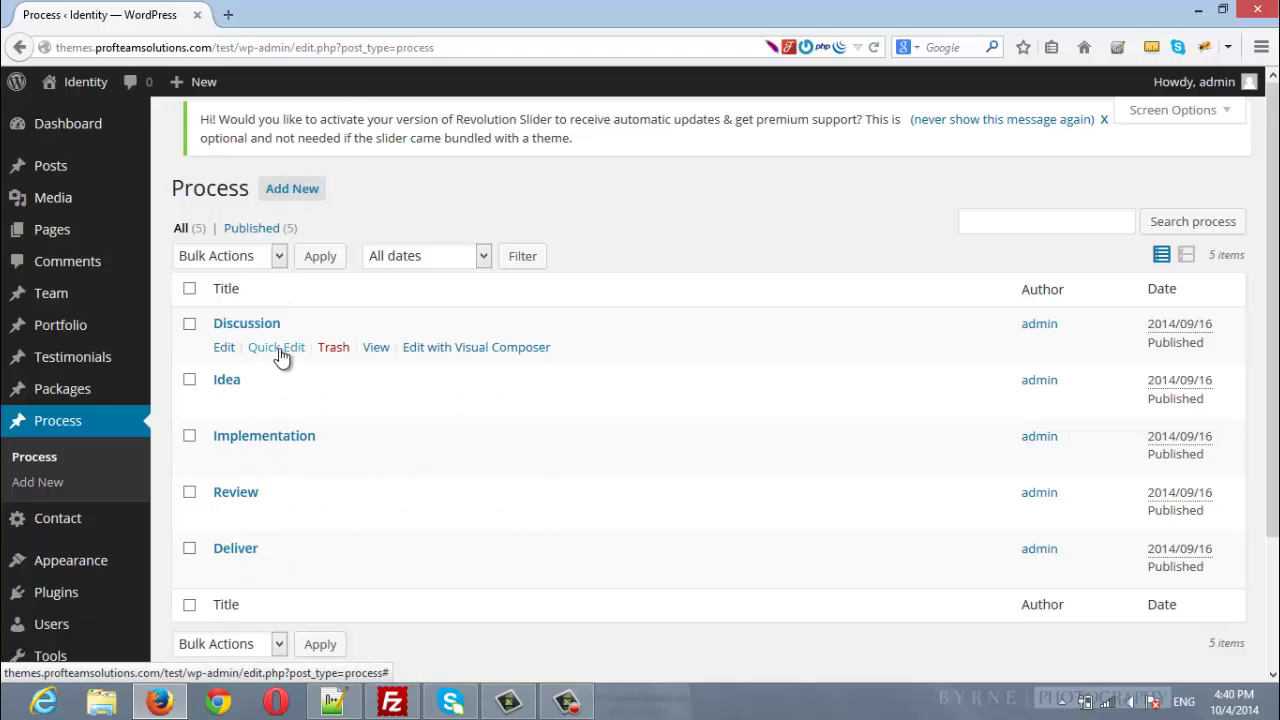
click(250, 326)
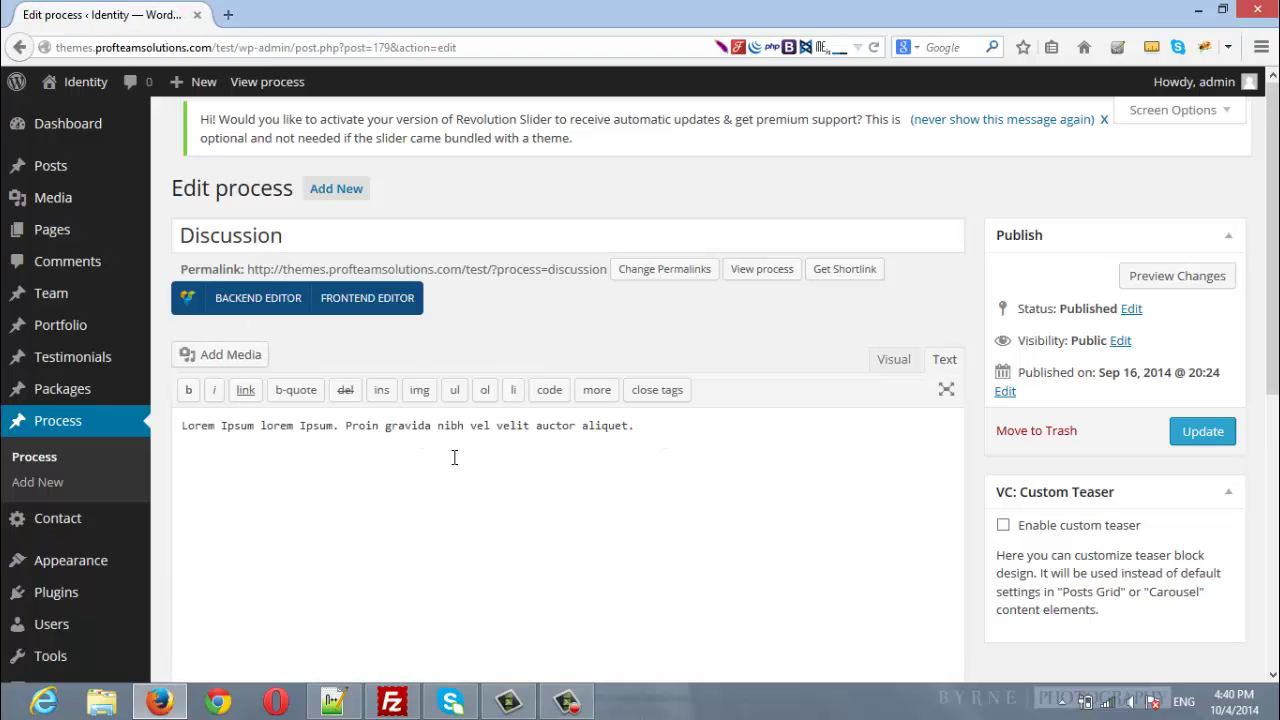
Step: Keep the Discussion item's icon set to Comments and update the item
scroll(821, 463, down, 2)
scroll(857, 440, down, 2)
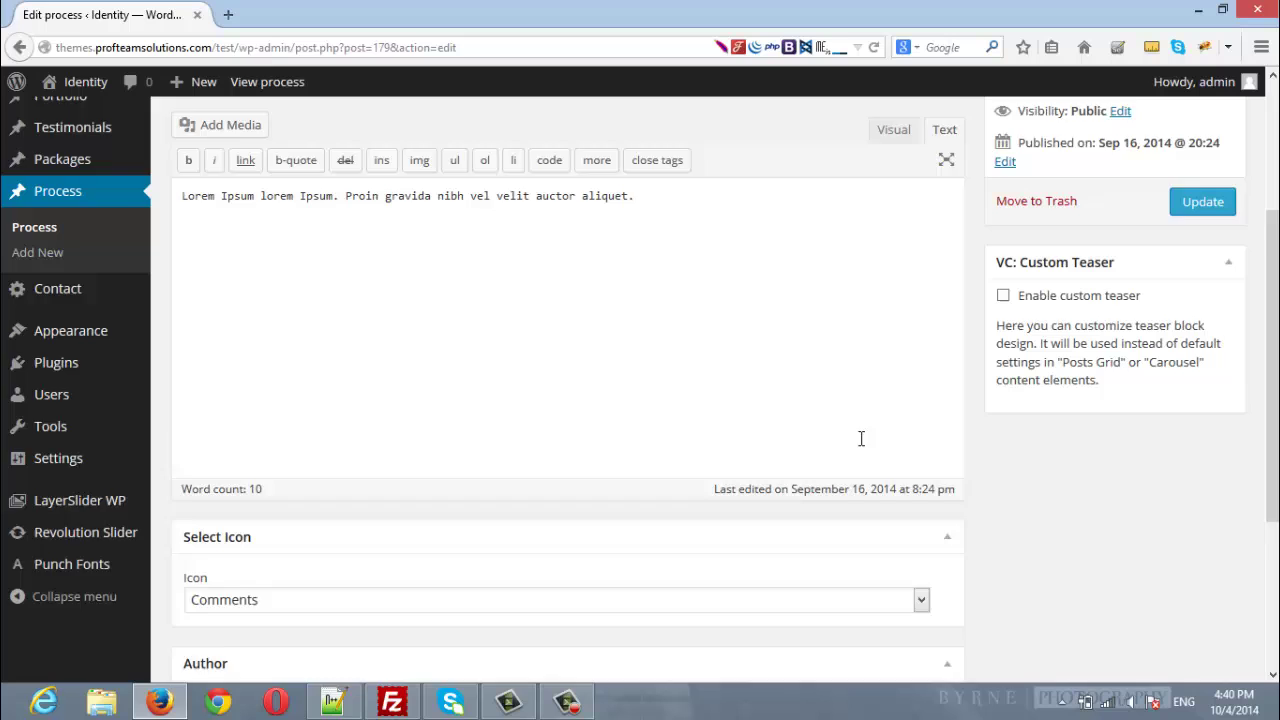
scroll(860, 437, down, 3)
scroll(857, 434, down, 2)
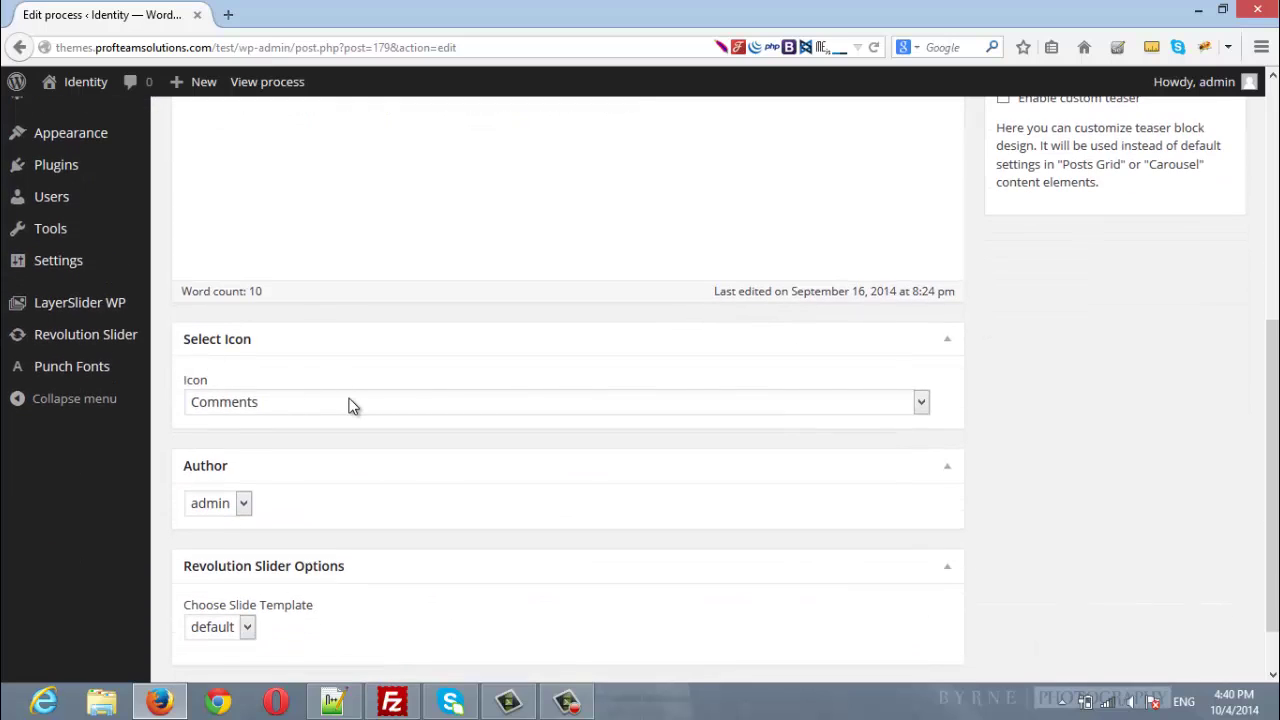
click(352, 405)
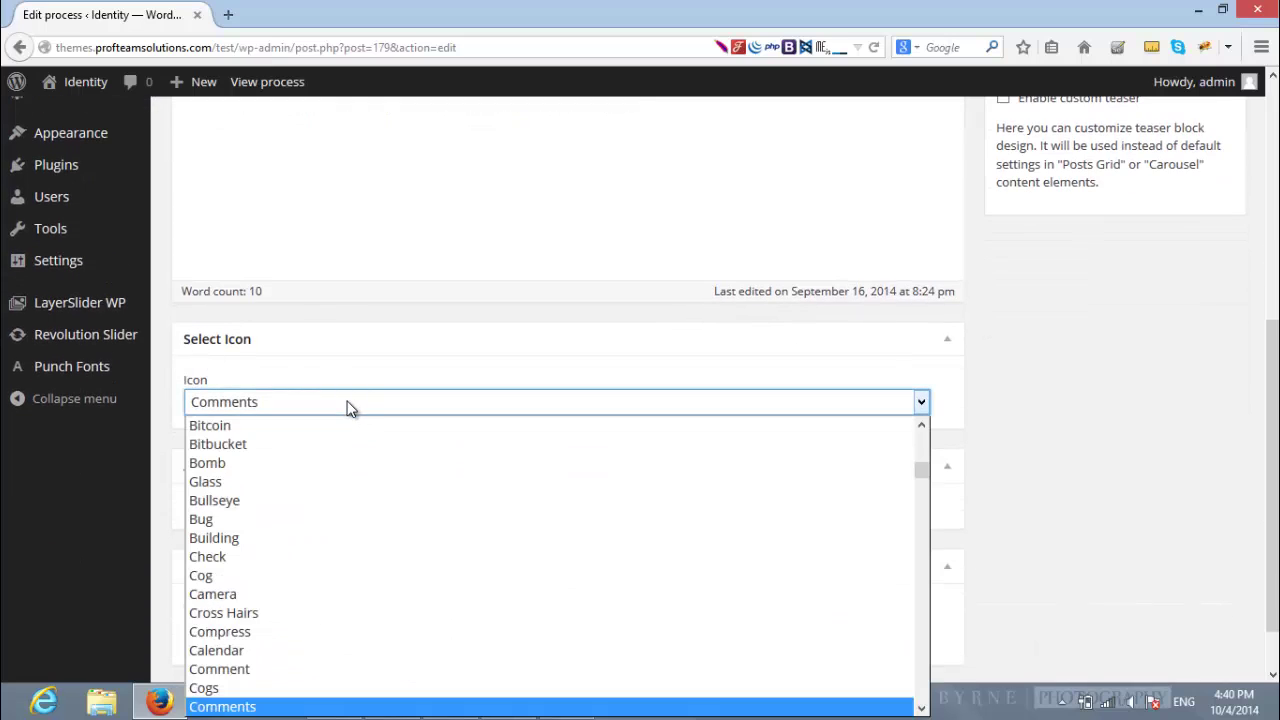
click(1128, 378)
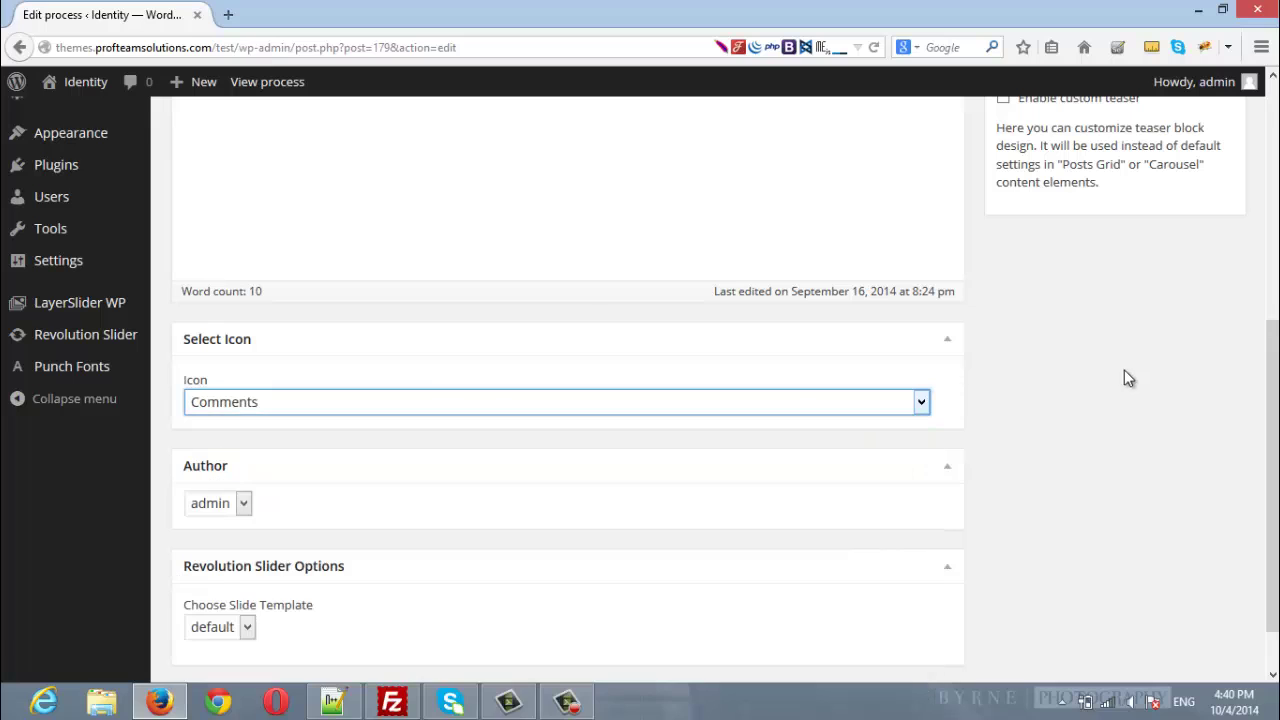
scroll(1204, 367, up, 1)
scroll(1210, 400, up, 5)
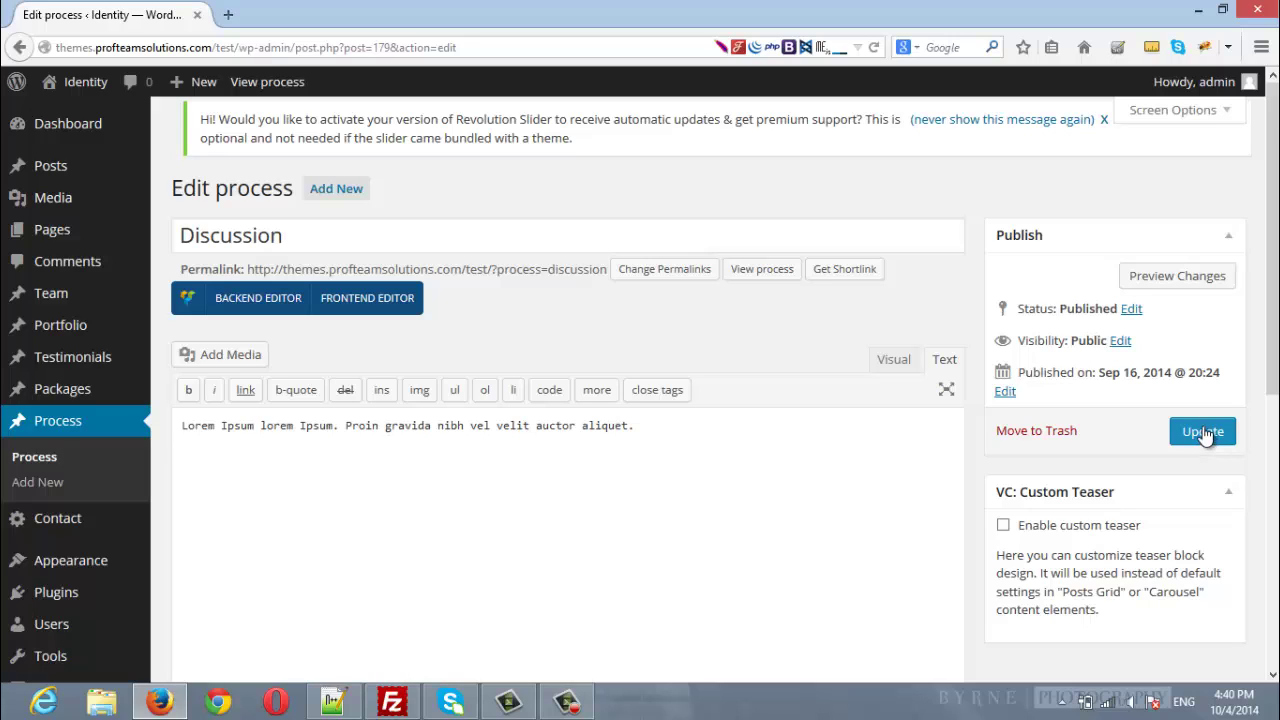
click(1207, 437)
Step: Open the Home page in Visual Composer and scroll to the bottom of its layout
click(58, 229)
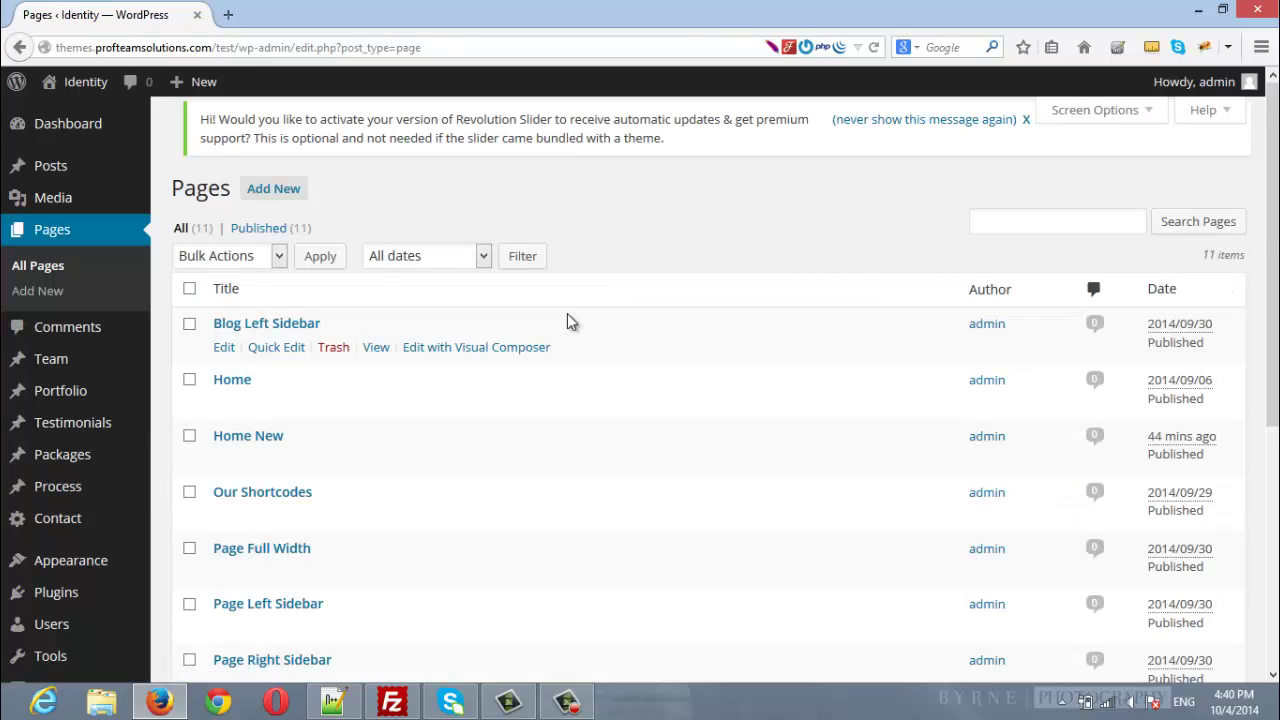
click(238, 380)
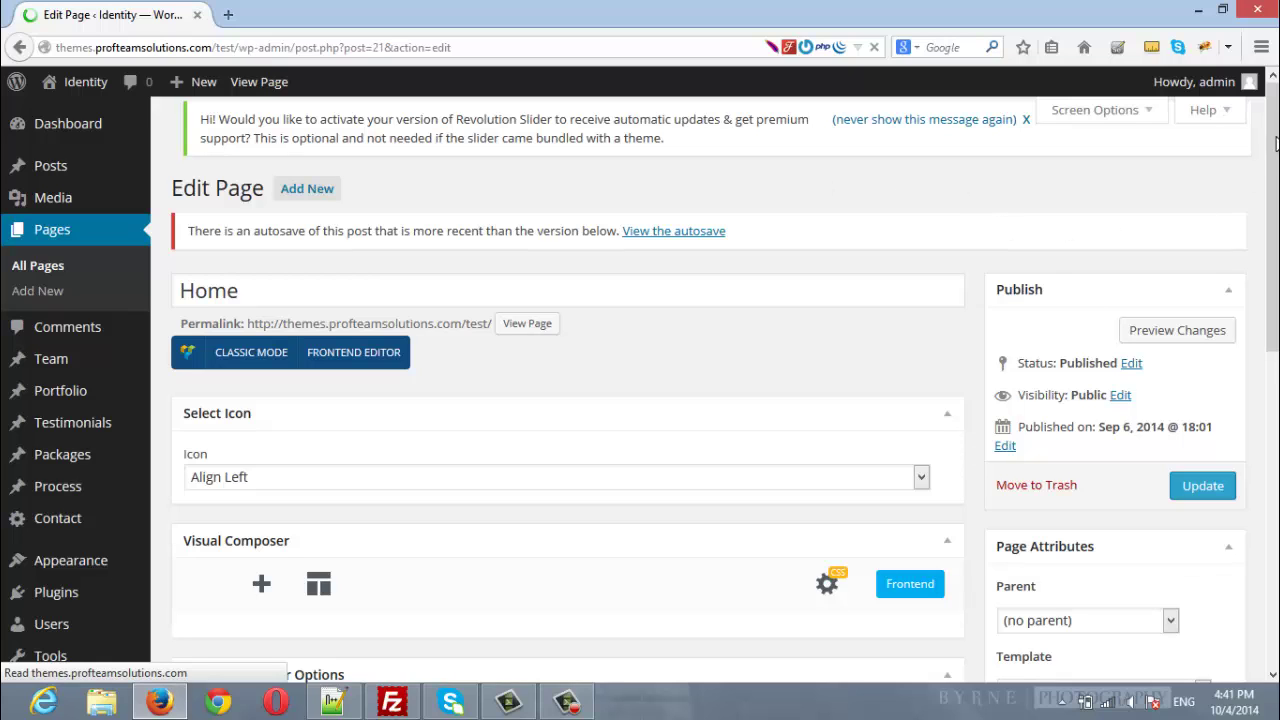
scroll(872, 360, down, 1)
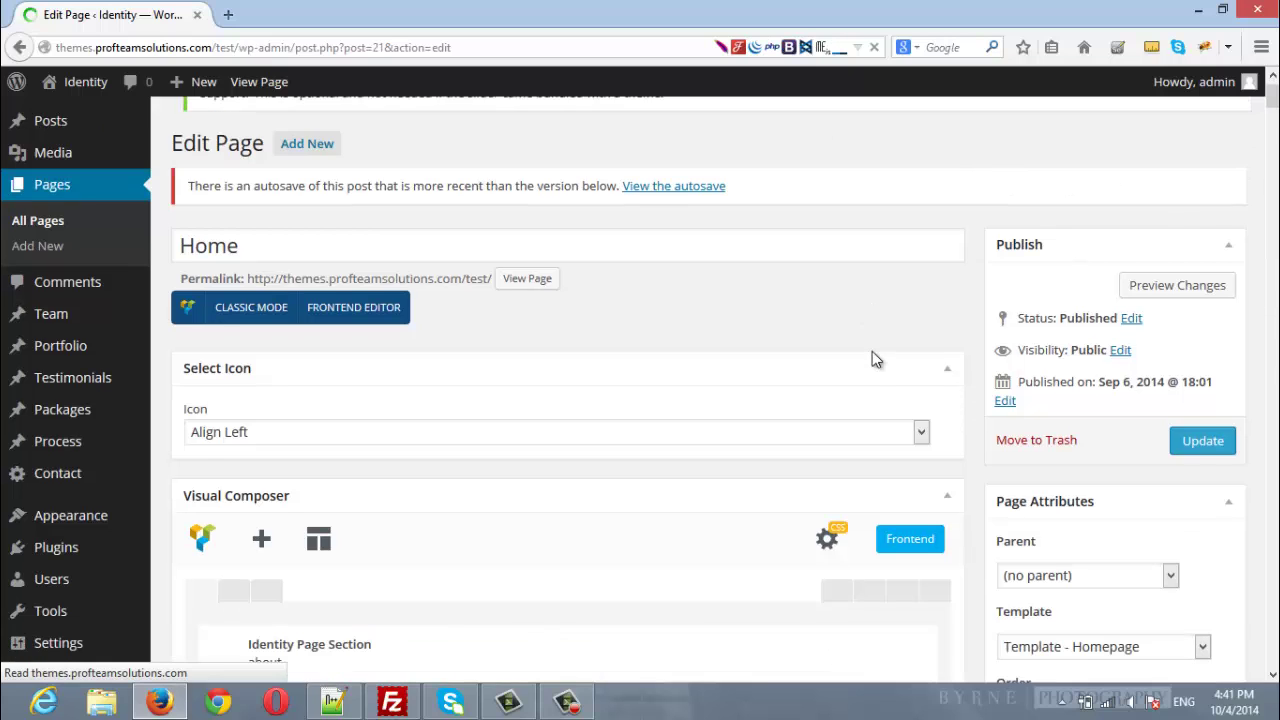
scroll(900, 345, down, 10)
drag(1272, 121, 1274, 679)
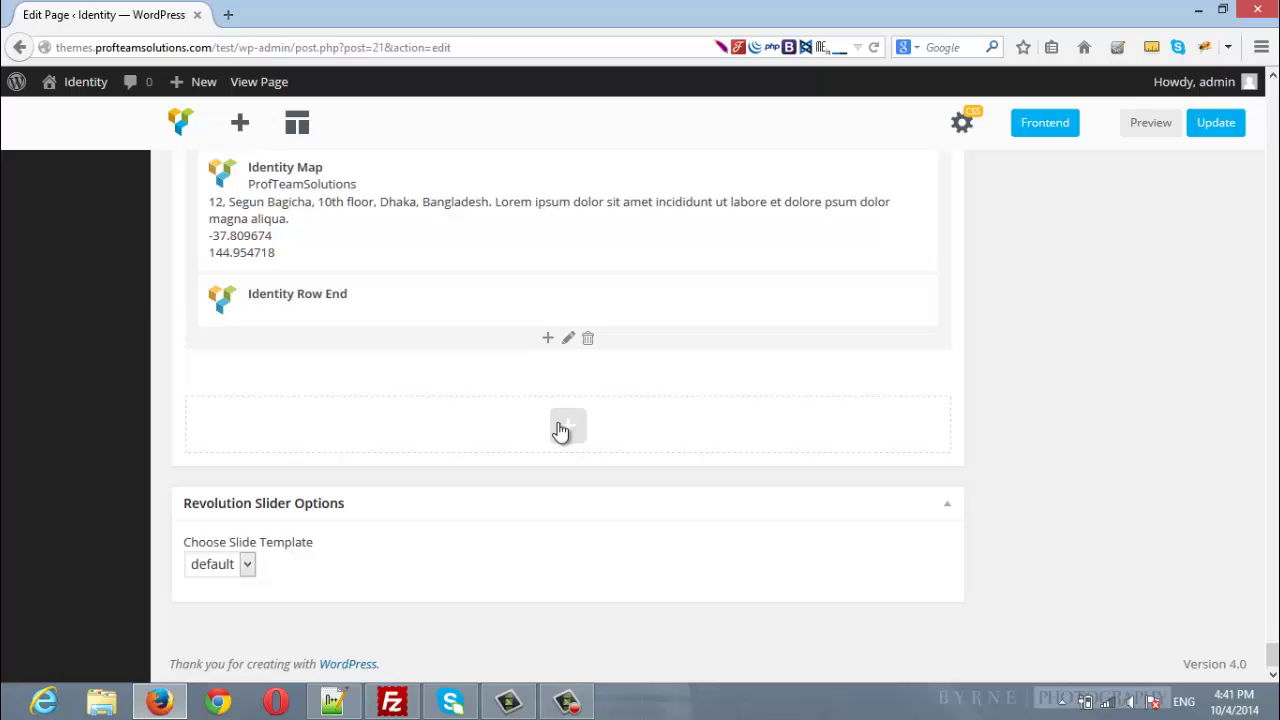
Step: Add a new row below the map section holding an Identity Row Begin element
click(562, 428)
click(565, 522)
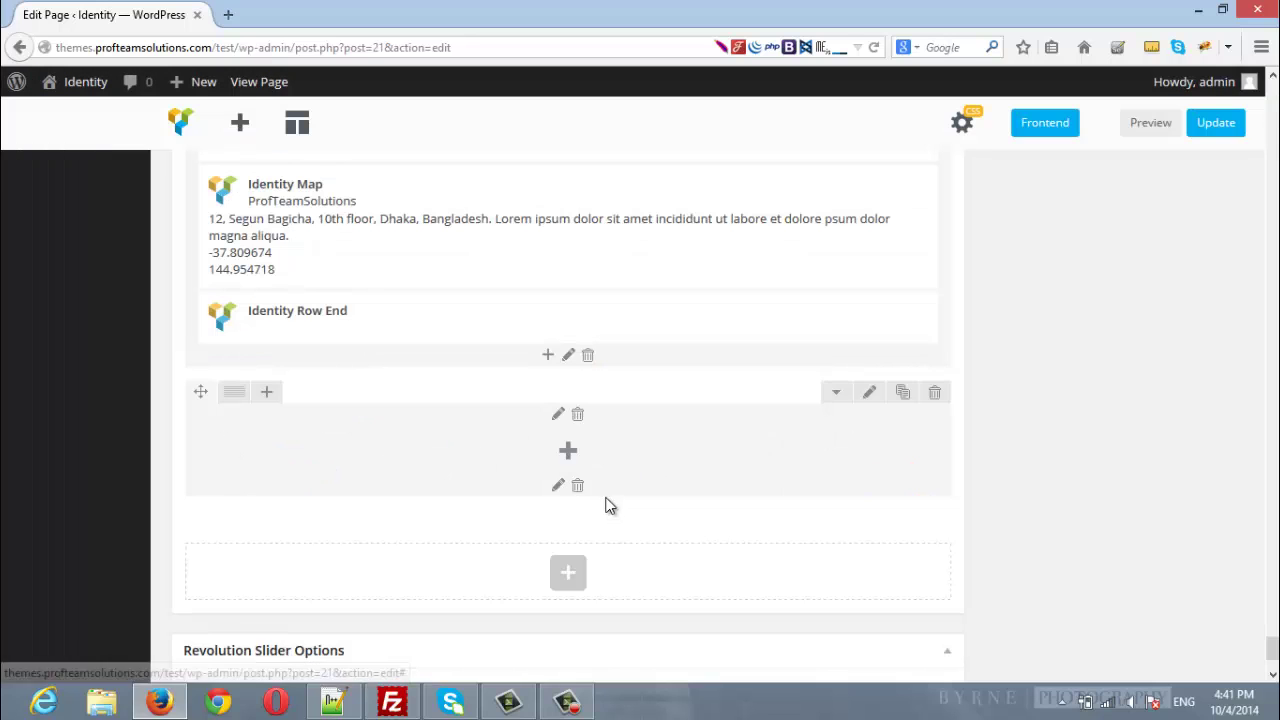
text(ro)
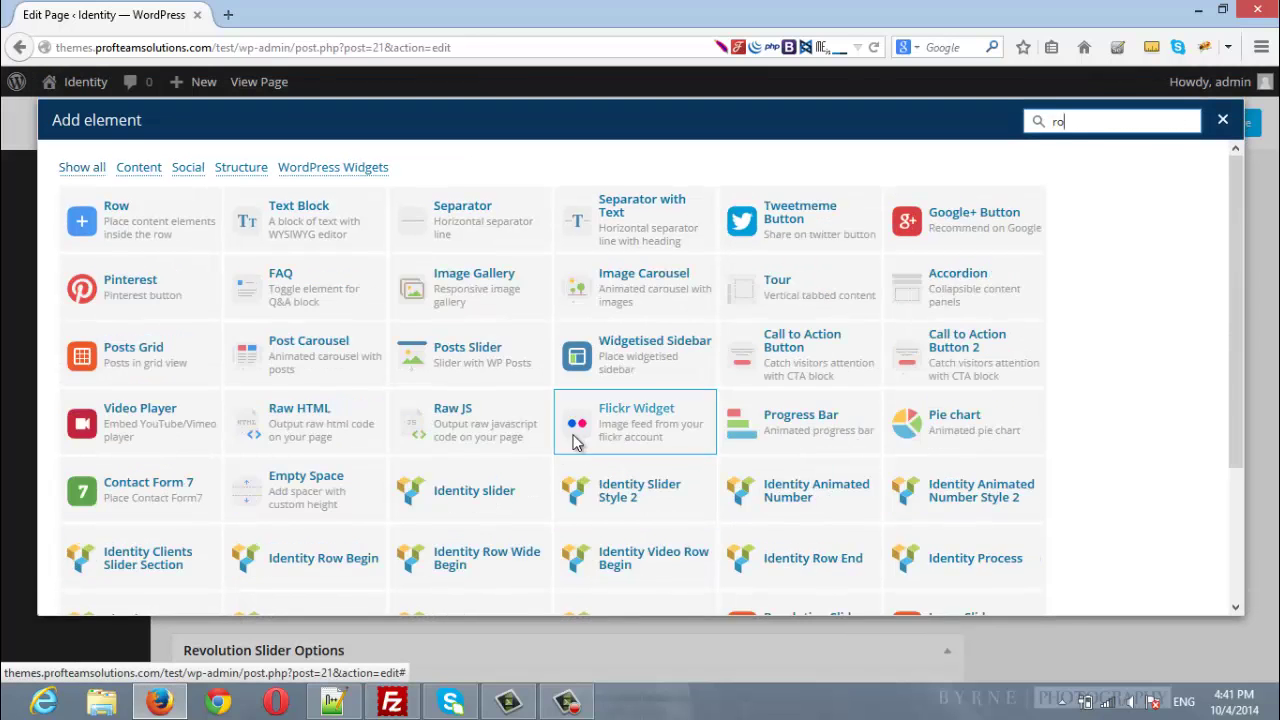
text(w)
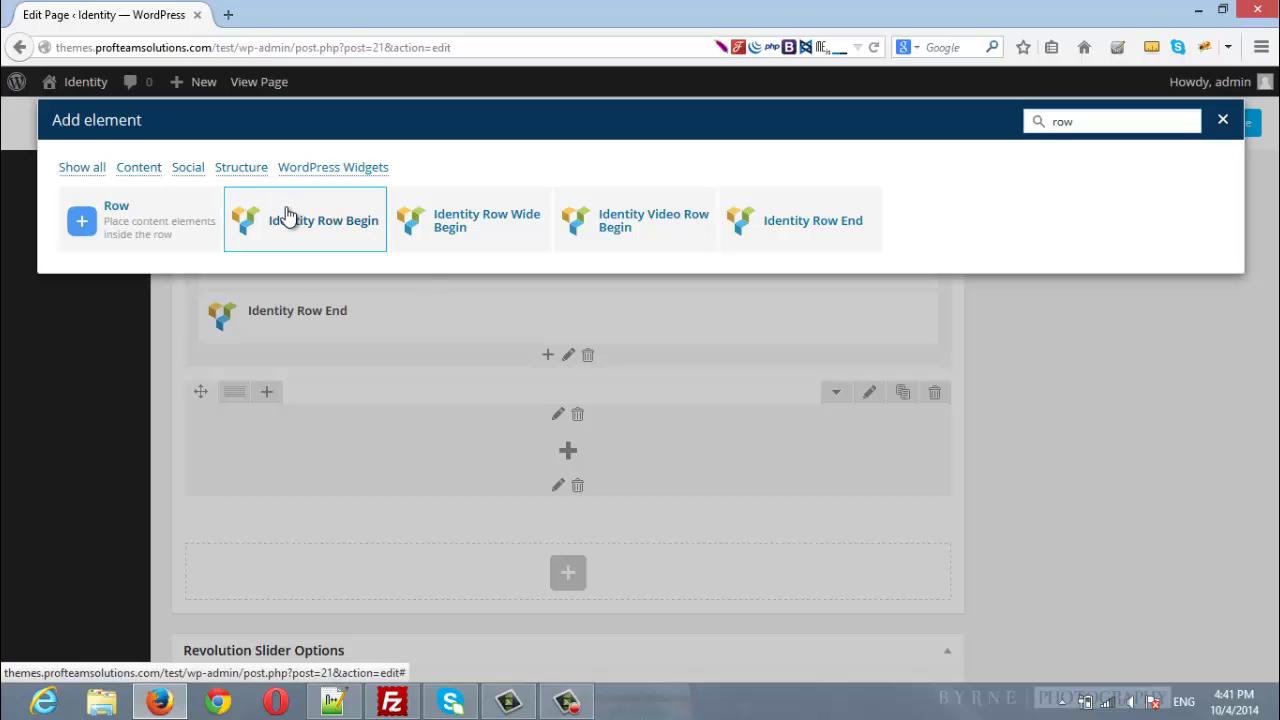
click(287, 215)
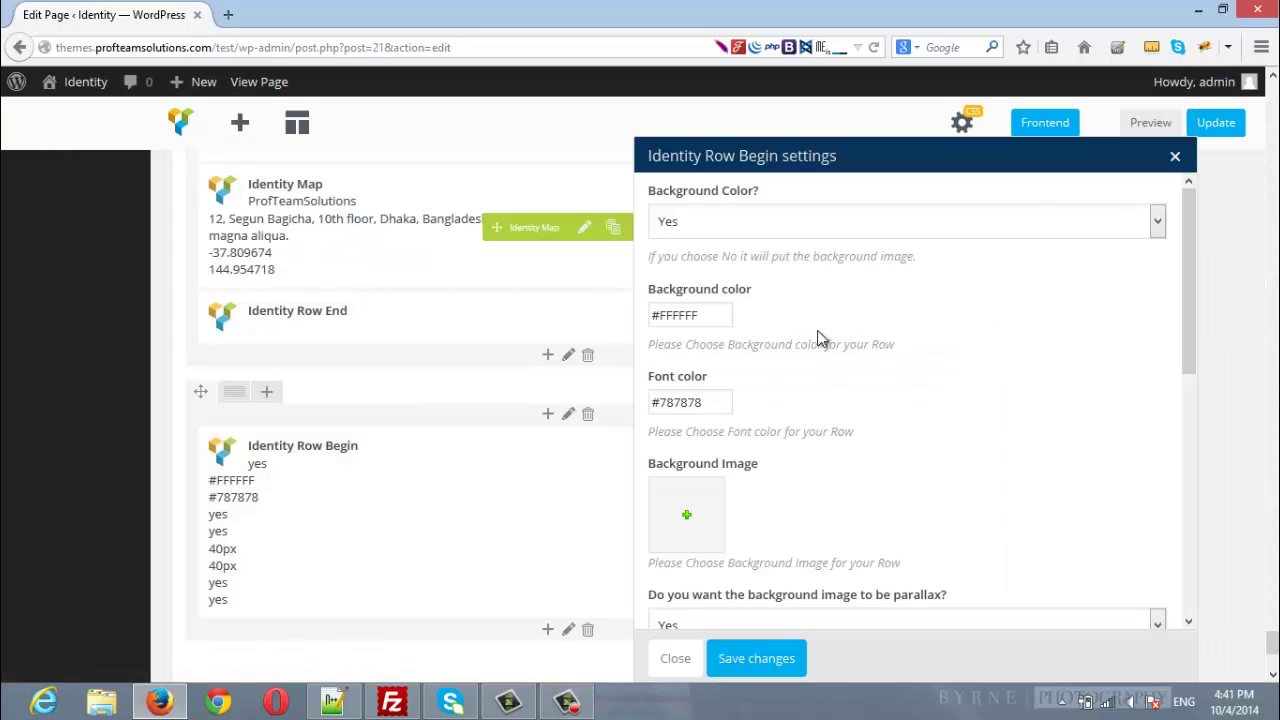
click(785, 662)
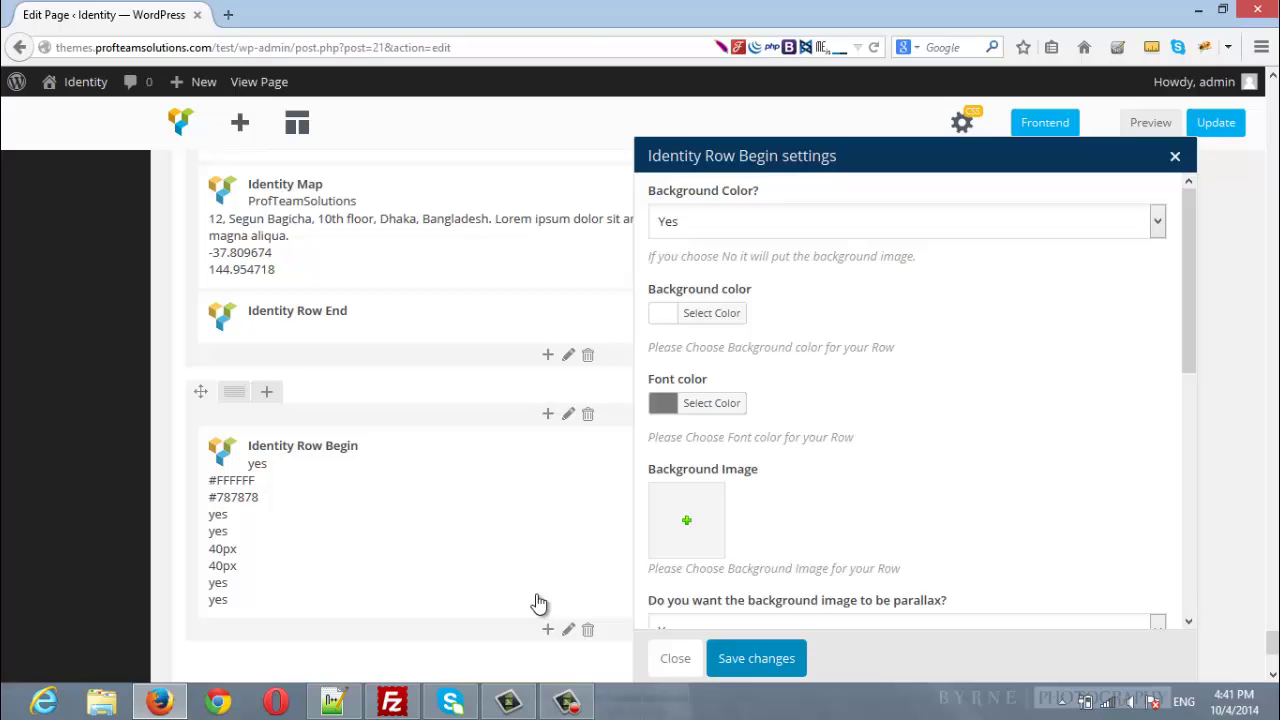
Step: Add an Identity Row End element after the Identity Row Begin
click(547, 630)
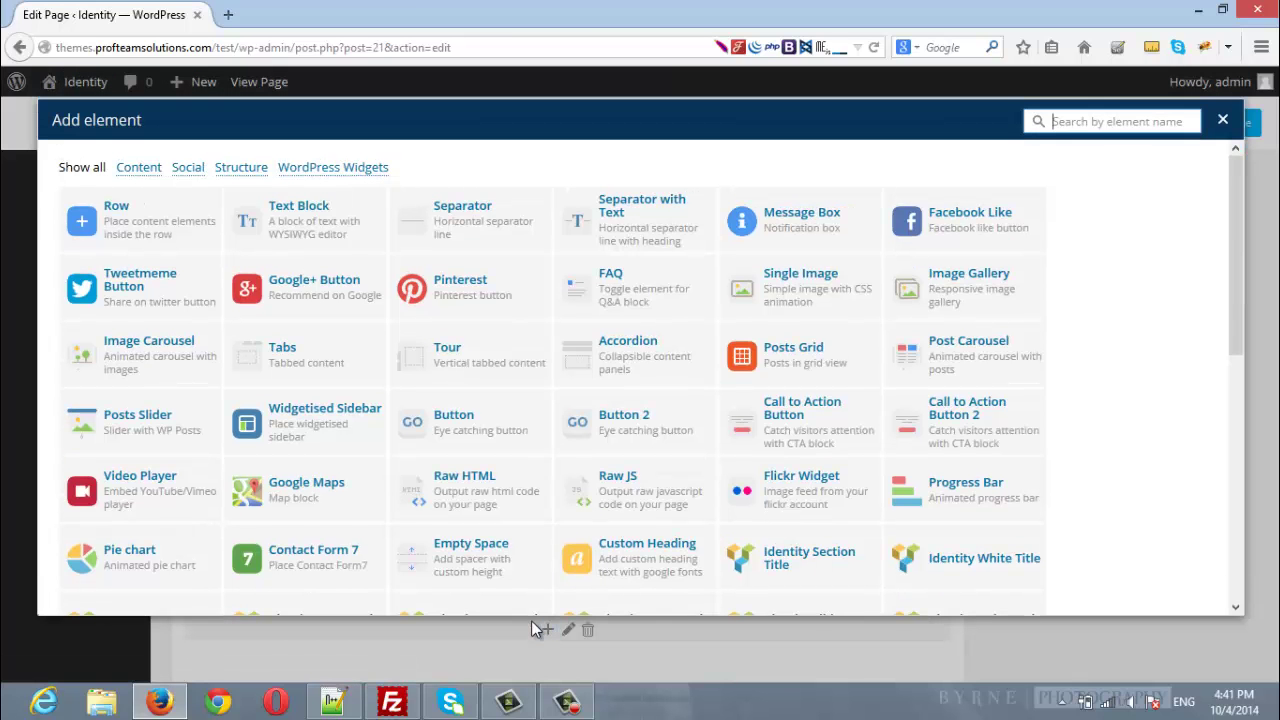
text(row)
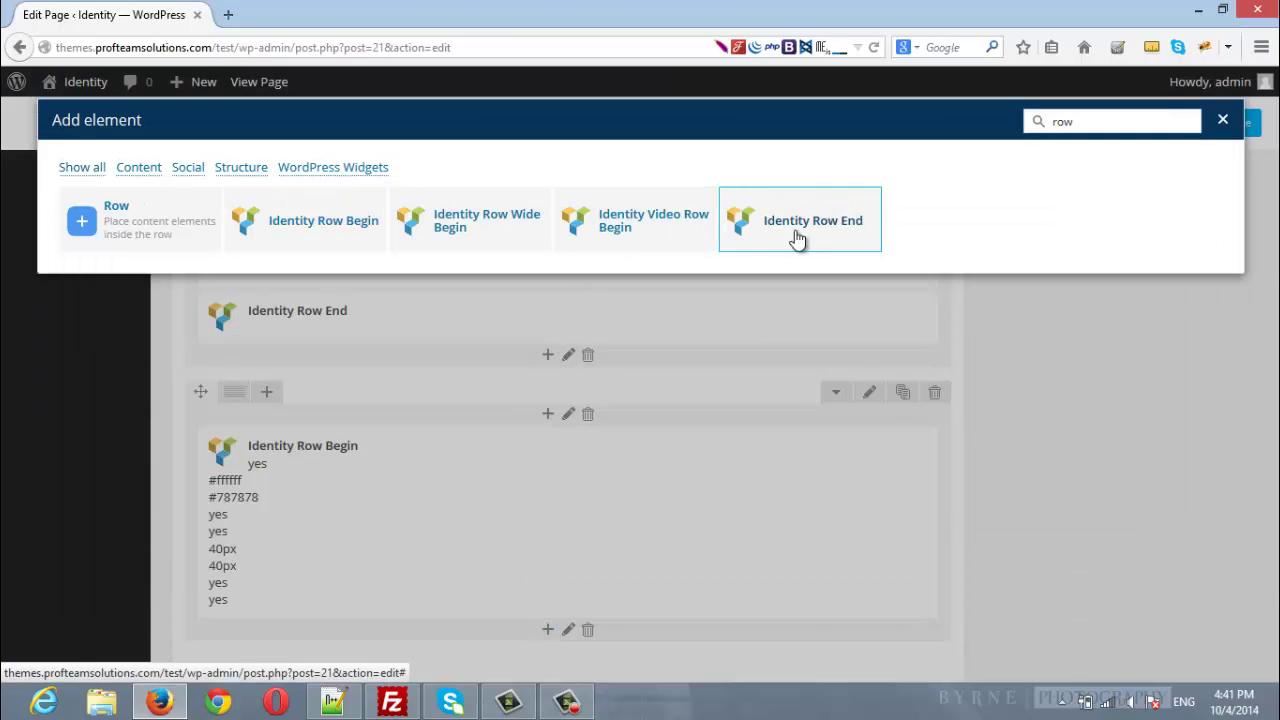
click(797, 238)
scroll(617, 470, down, 2)
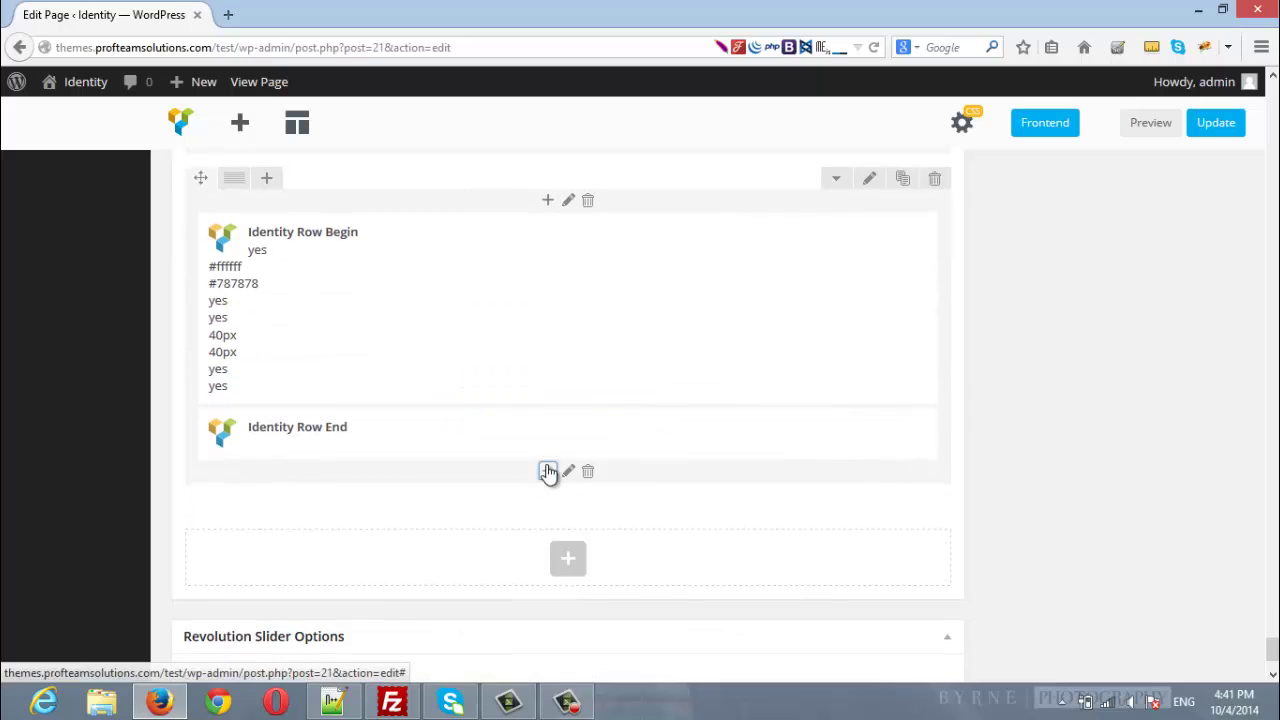
click(548, 469)
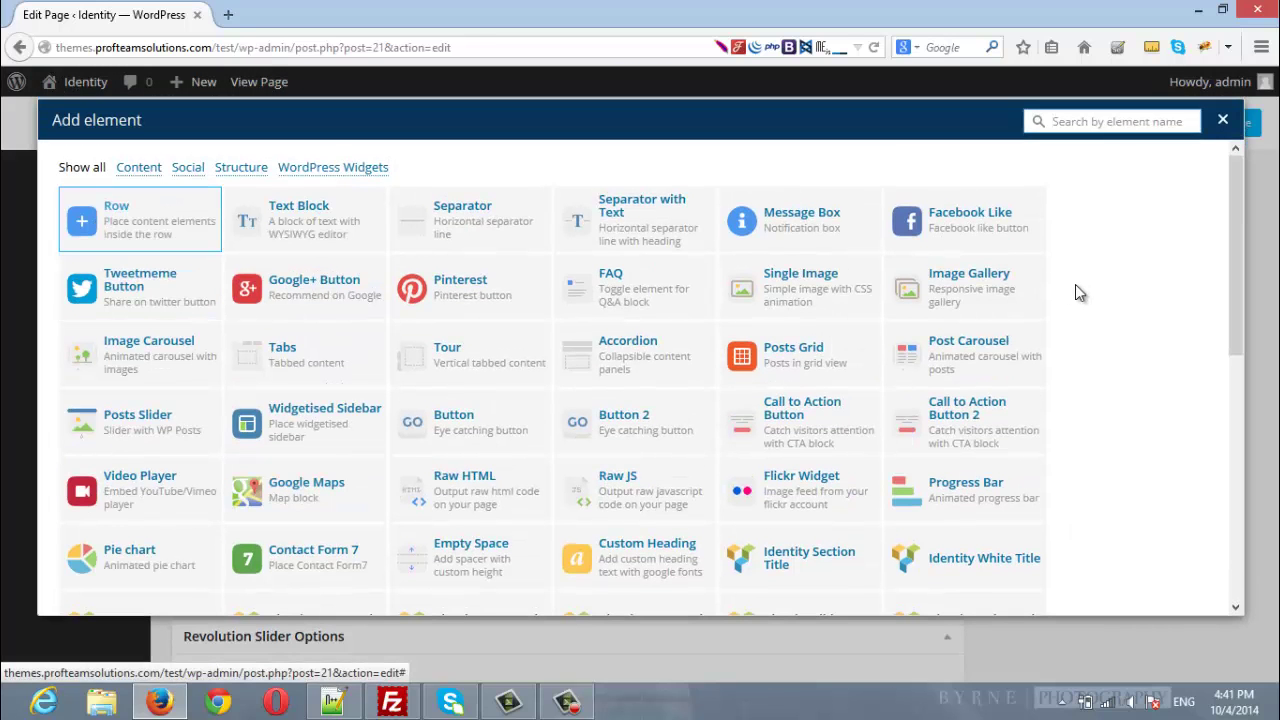
key(Escape)
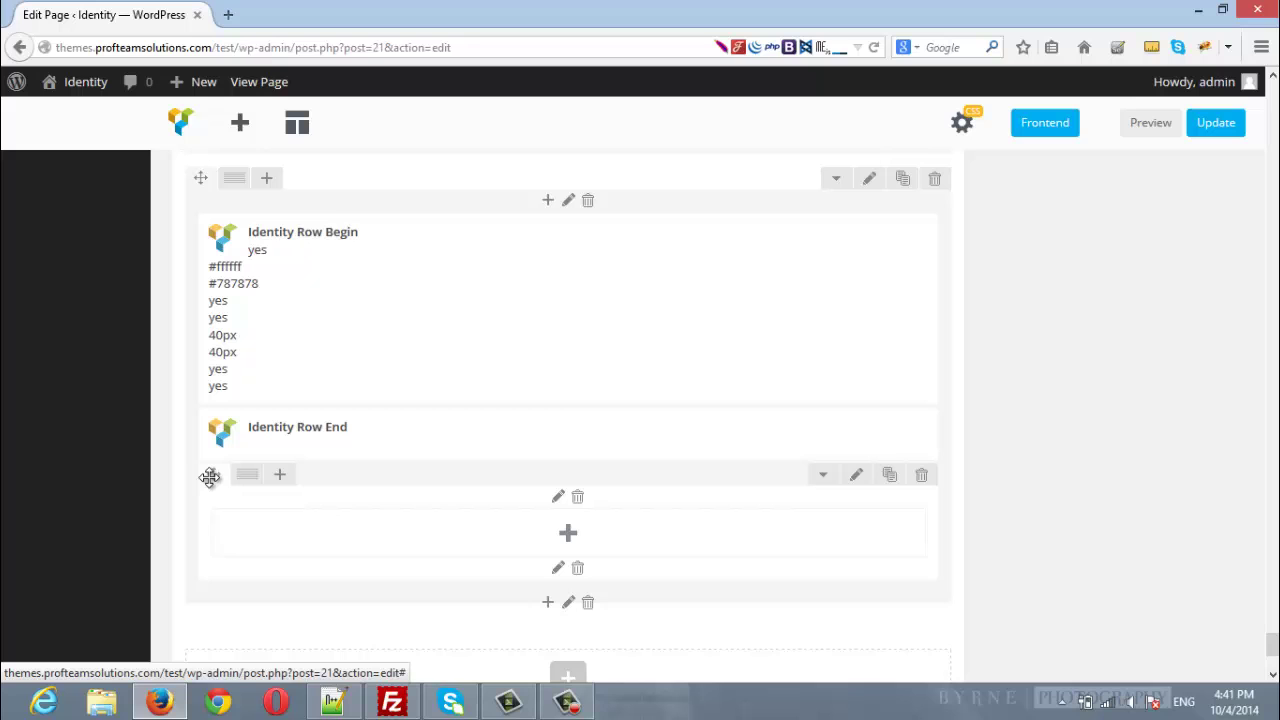
Step: Move an empty row between Row Begin and End and add Identity Process showing 5 processes
mouse_move(205, 476)
mouse_down()
mouse_move(242, 419)
mouse_move(278, 564)
mouse_up()
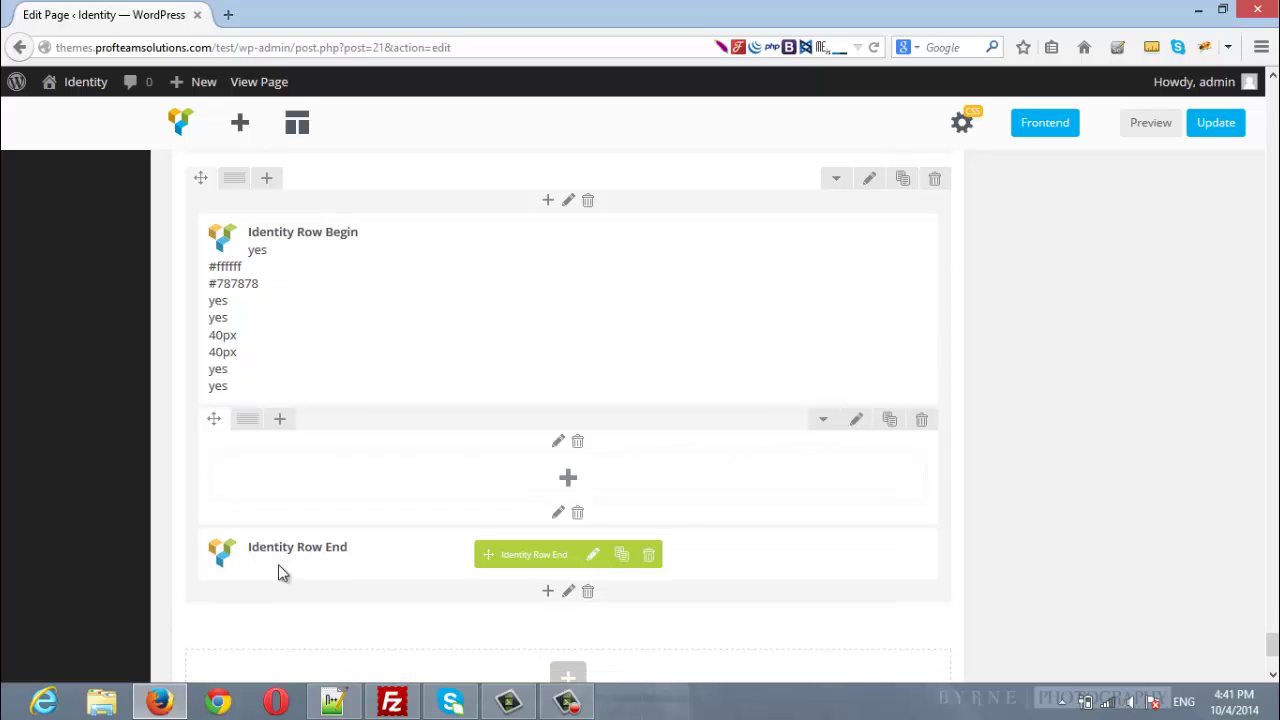
click(568, 478)
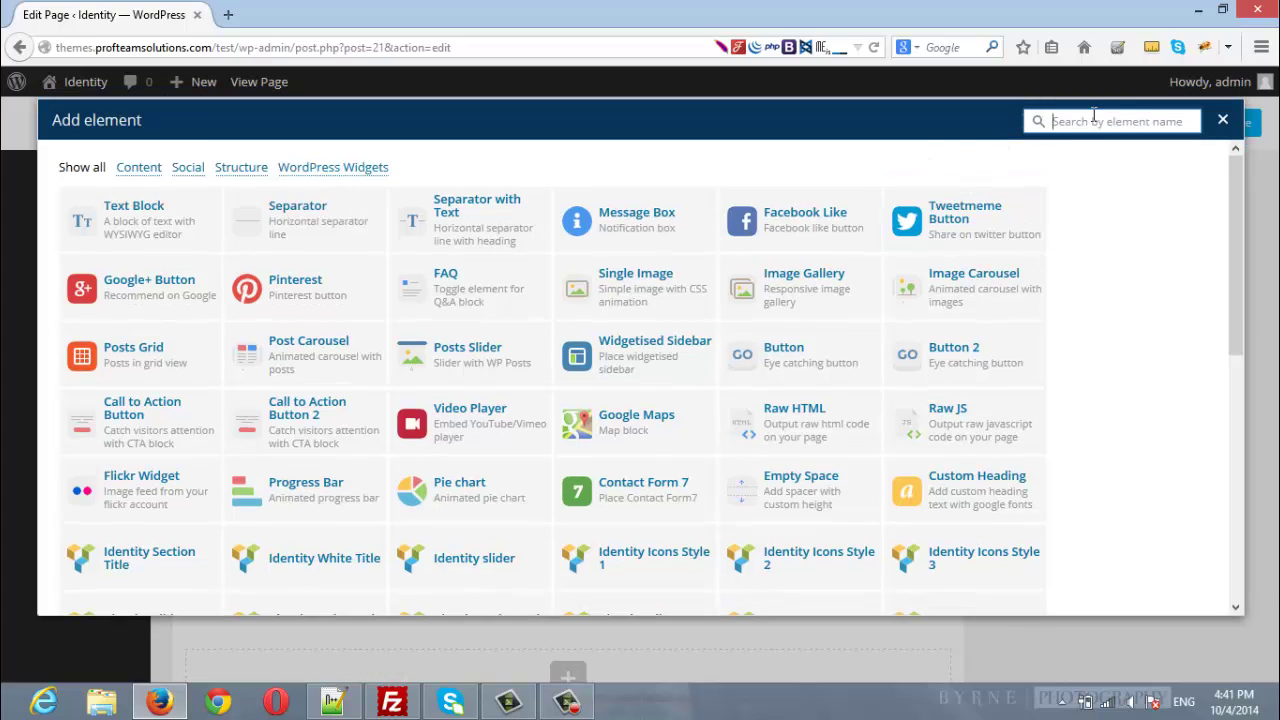
text(process)
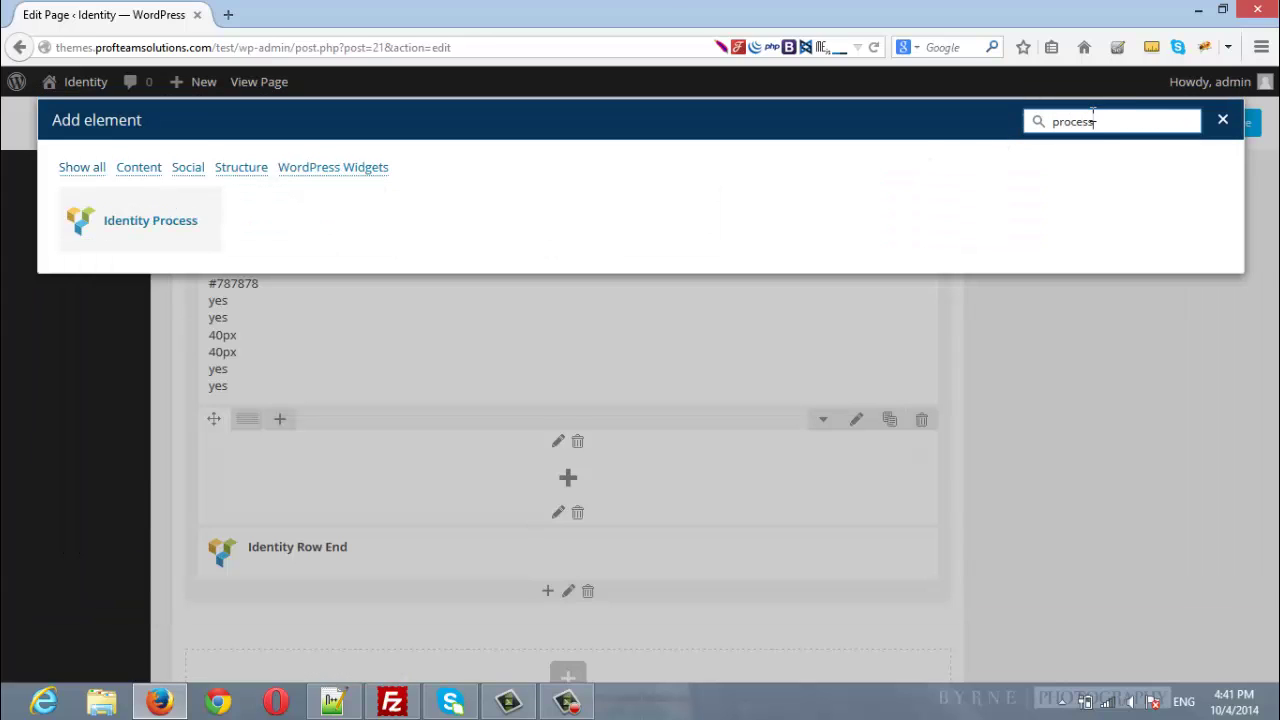
click(153, 219)
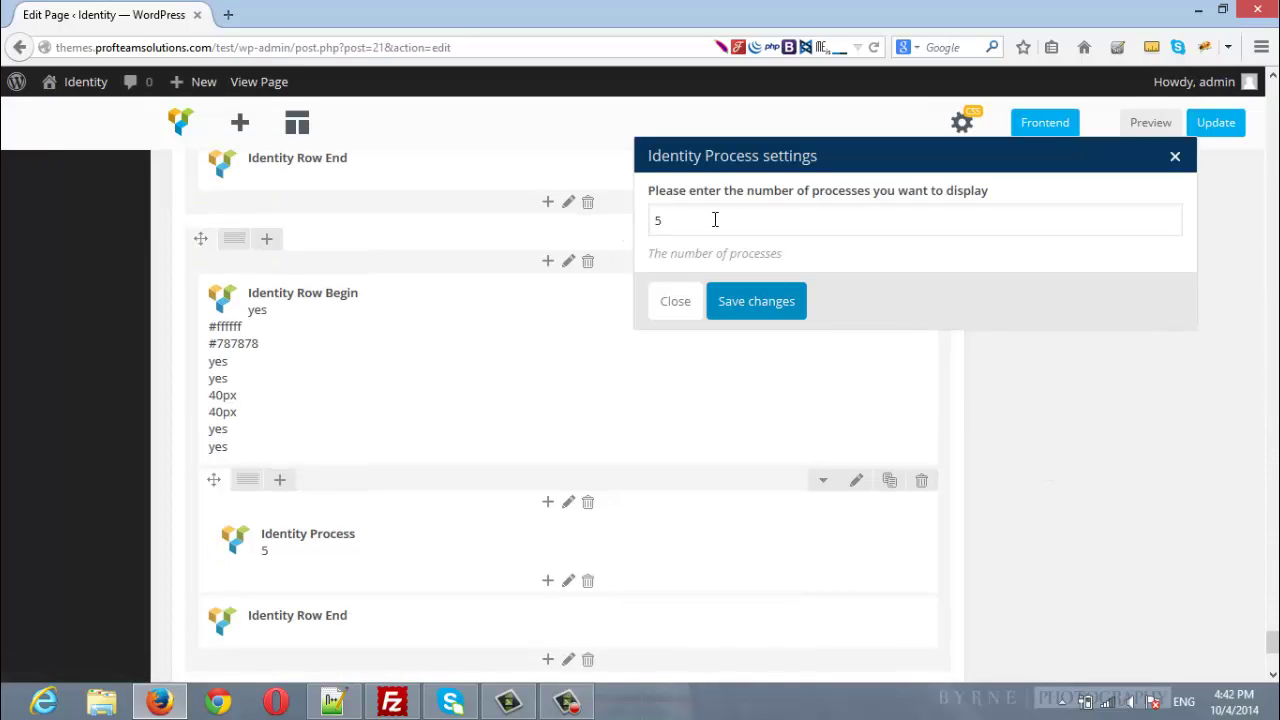
click(753, 300)
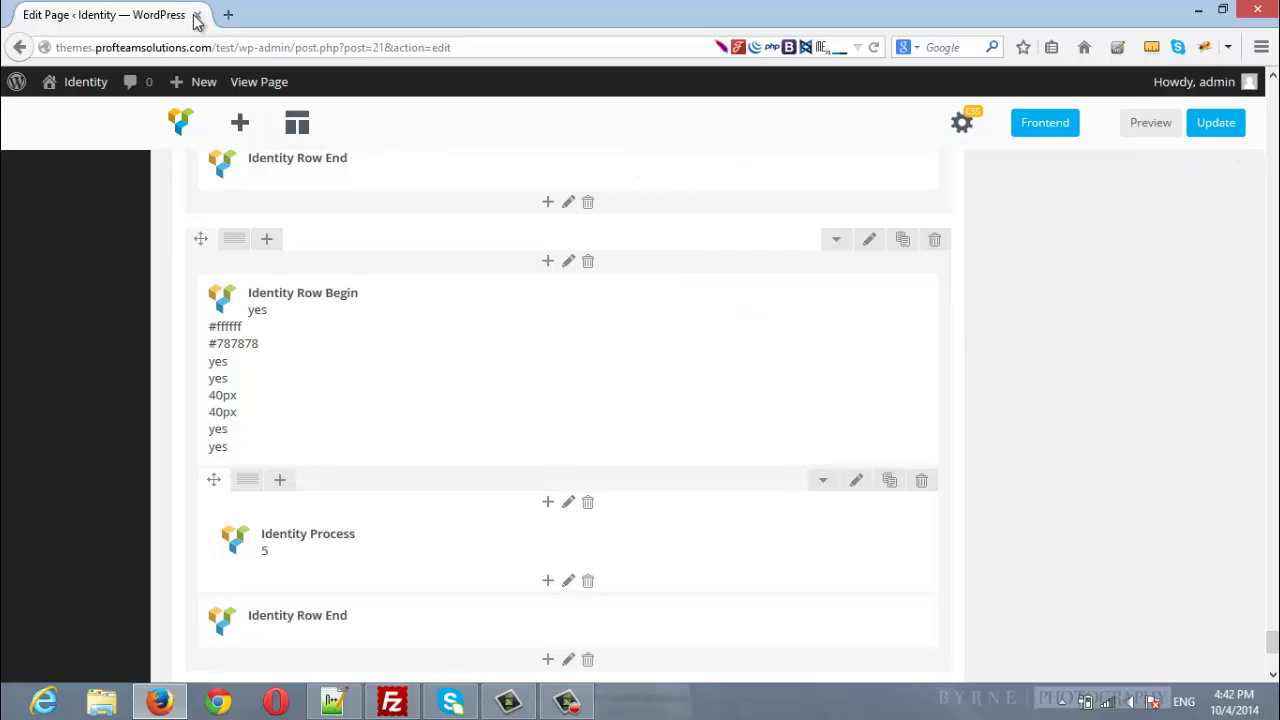
Step: Load the live site's front page in a new tab, using the editor URL without wp-admin
click(192, 47)
click(228, 14)
text(http://themes.profteamsolutions.com/test/wp-admin/post.php?post=21&action=edit)
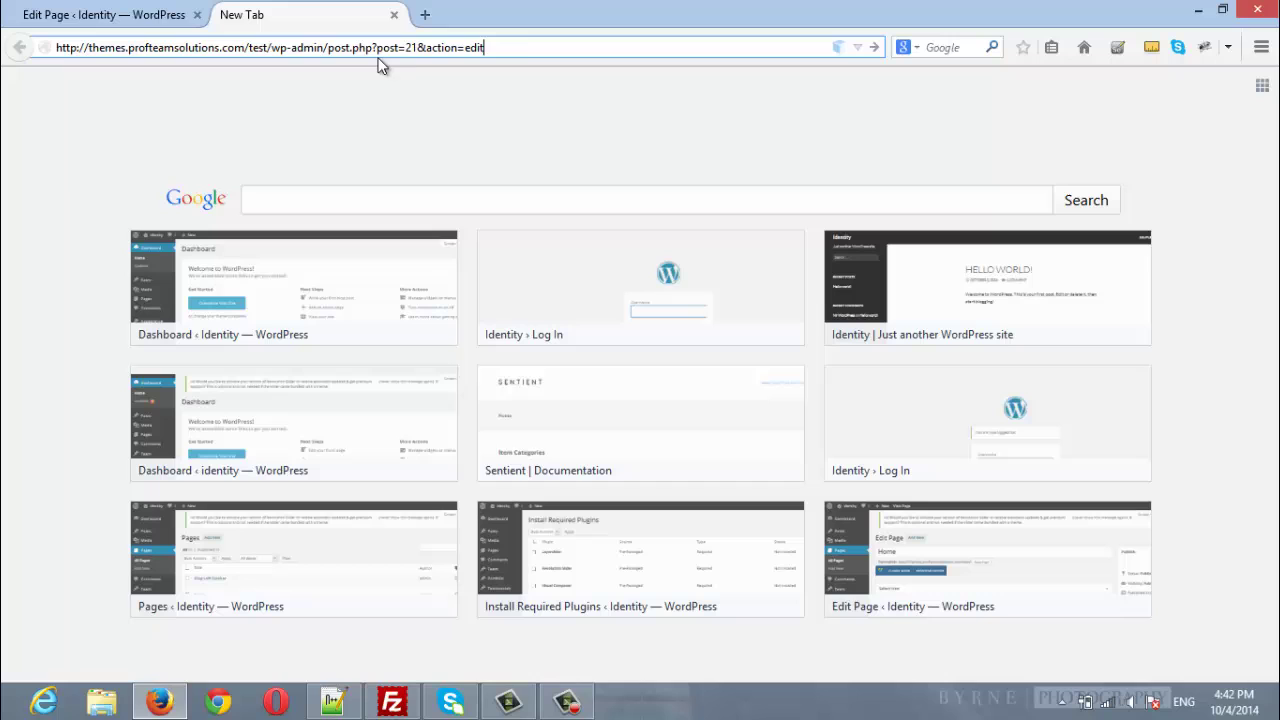
drag(523, 47, 273, 55)
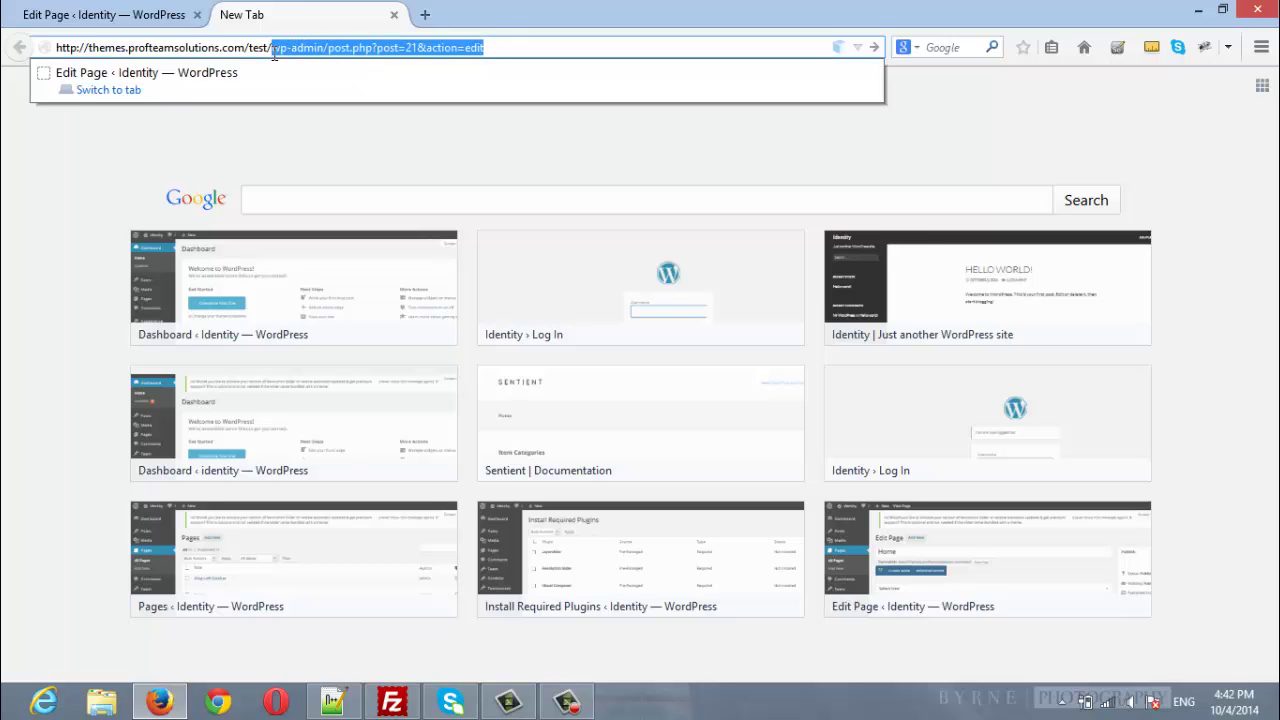
key(BackSpace)
key(Return)
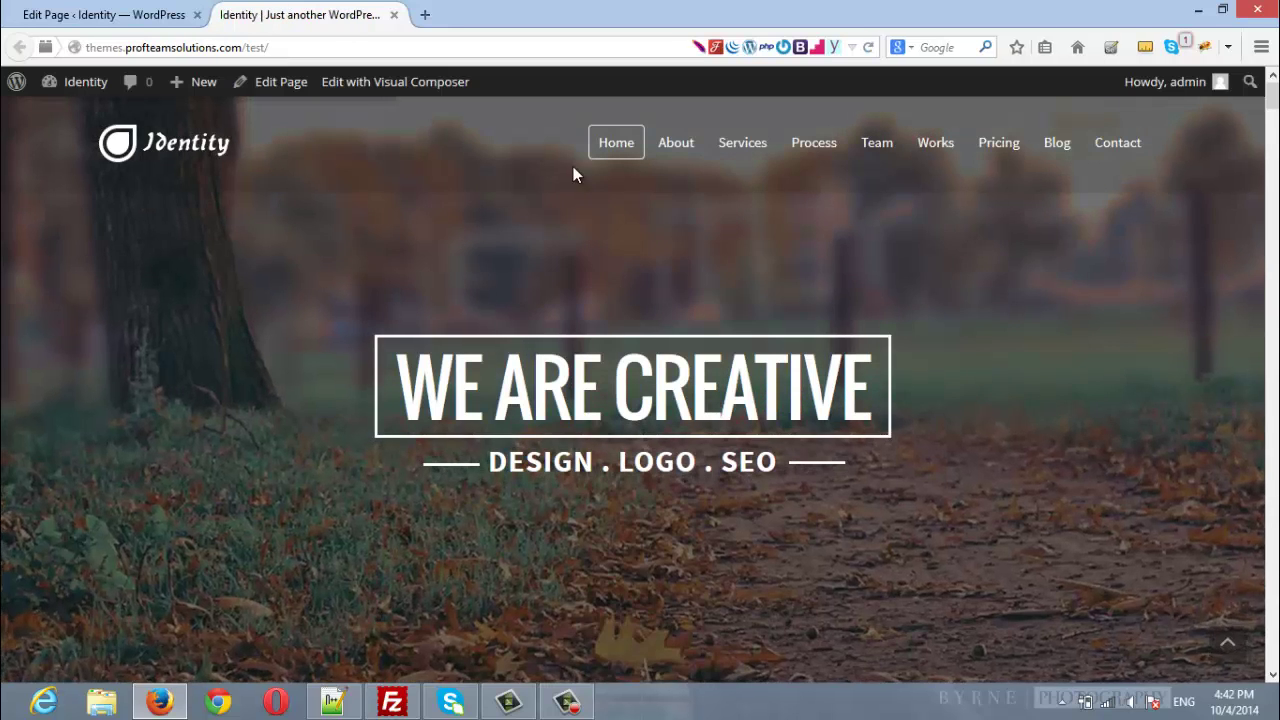
Step: Scroll the live Home page down to Our Process with Discussion, Idea and Implementation
scroll(1166, 360, down, 5)
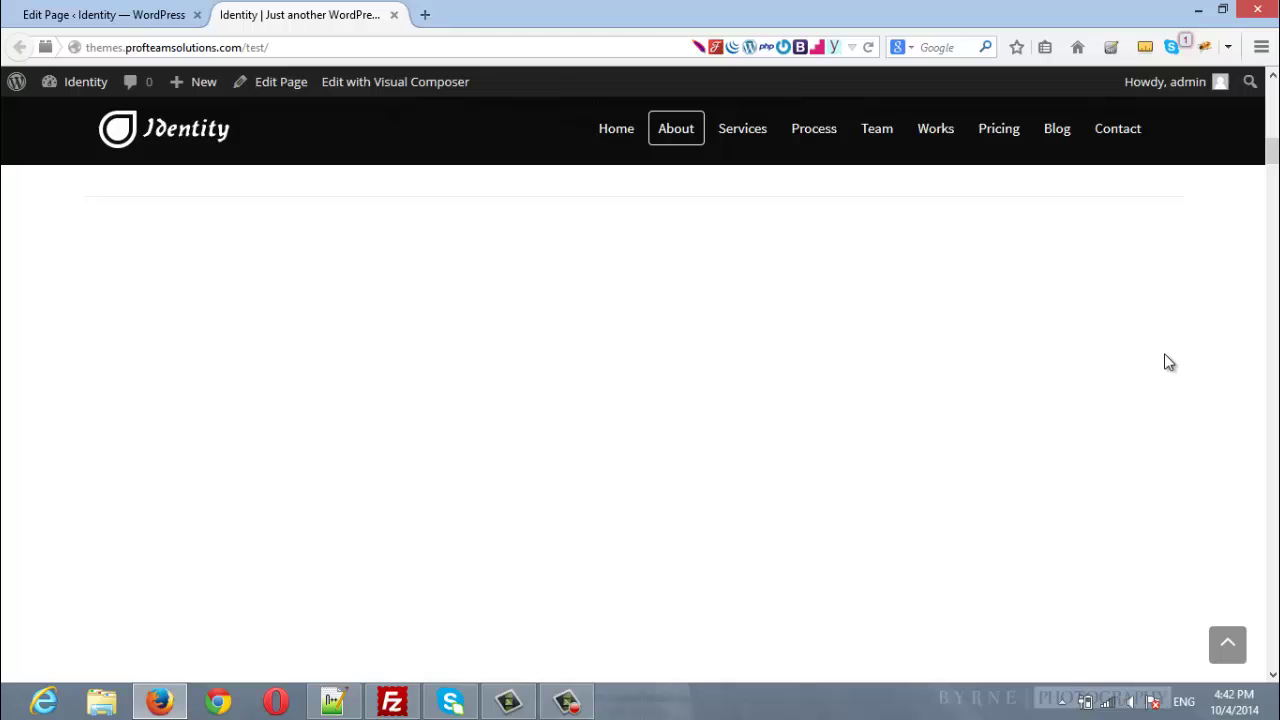
scroll(1165, 356, down, 3)
scroll(1162, 355, down, 3)
scroll(1161, 355, down, 3)
scroll(1161, 357, down, 2)
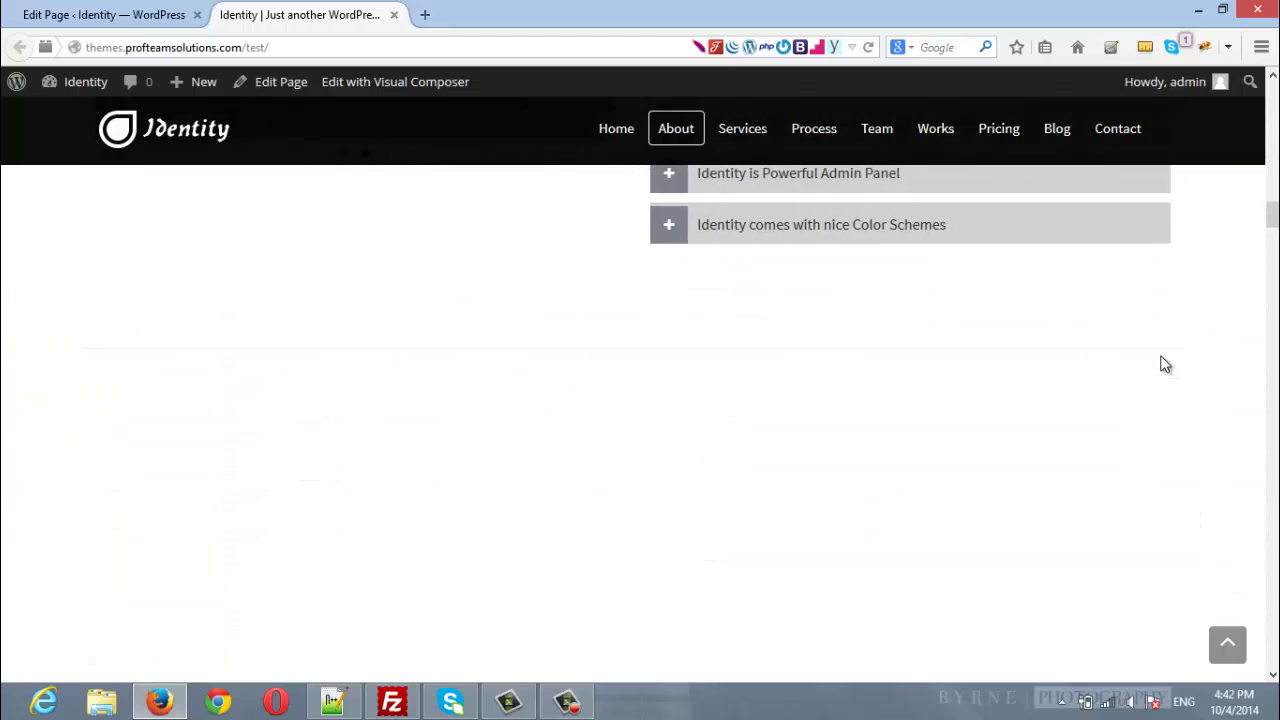
scroll(1162, 364, down, 3)
scroll(1162, 364, down, 3)
scroll(1162, 364, down, 3)
scroll(1162, 364, down, 2)
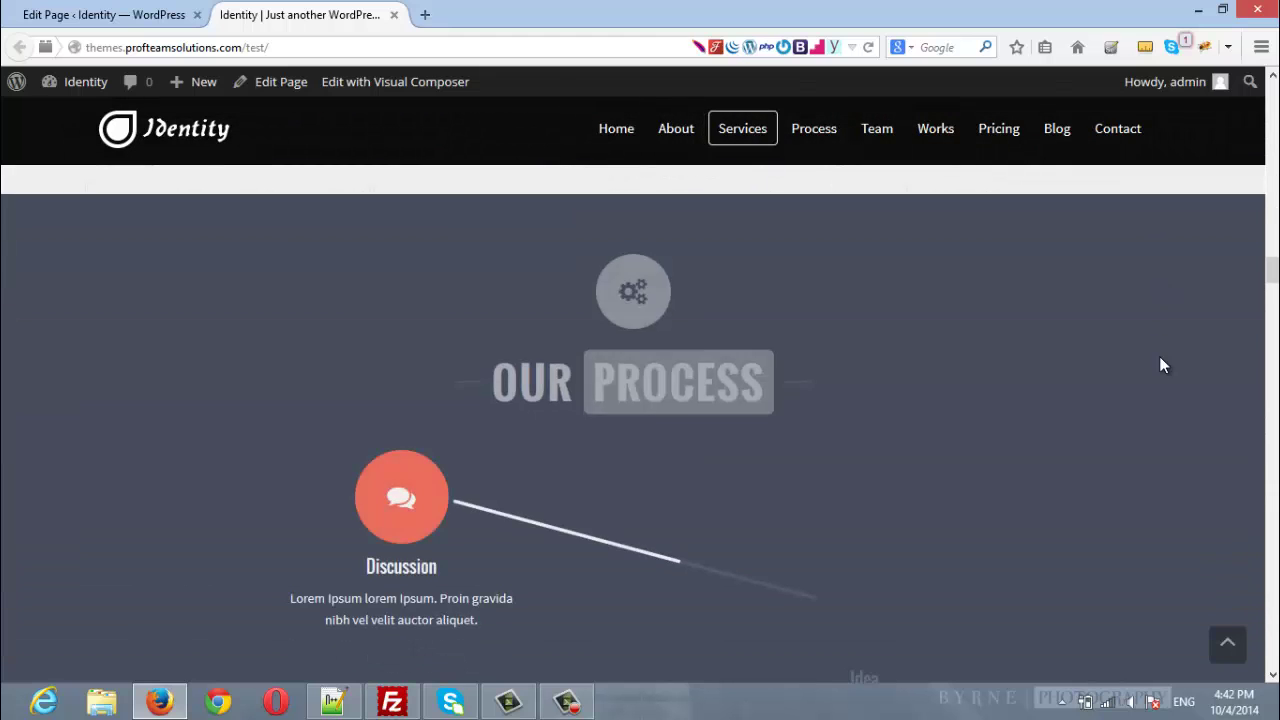
scroll(1160, 365, down, 2)
scroll(477, 335, down, 2)
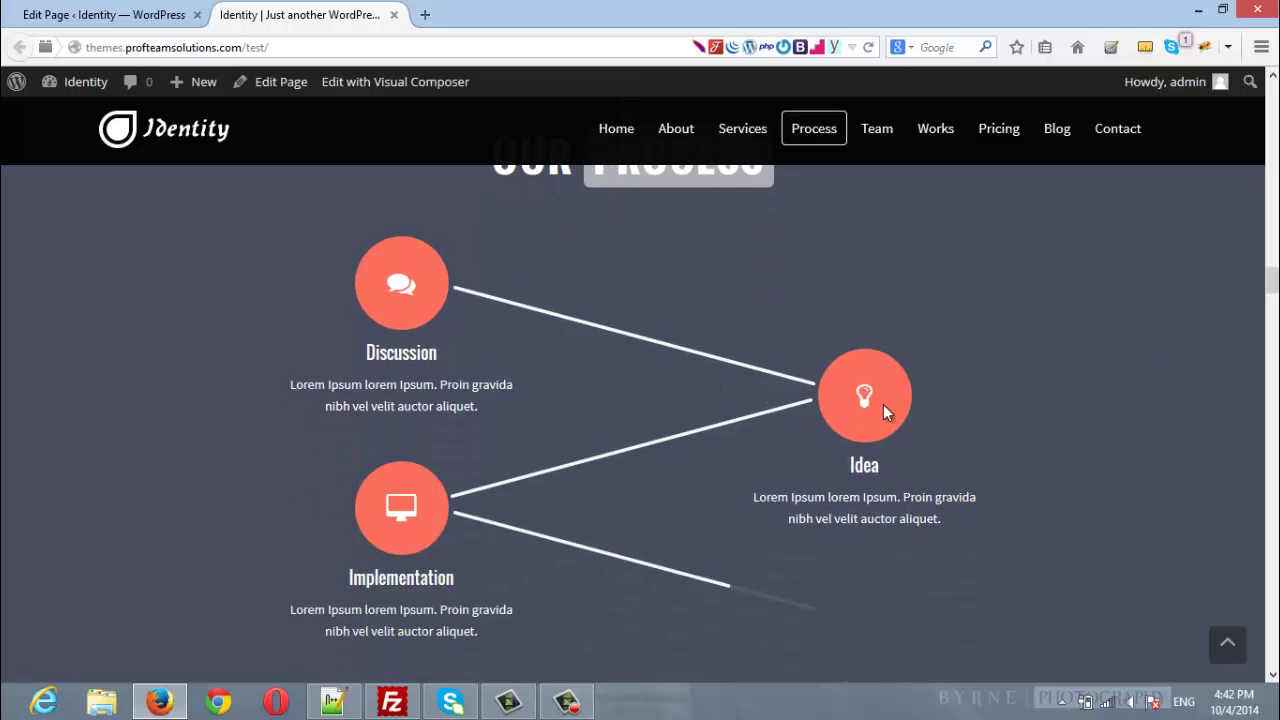
scroll(365, 491, down, 2)
Step: Leave the Home page editor for the Appearance > Identity theme settings
click(114, 18)
scroll(162, 440, up, 5)
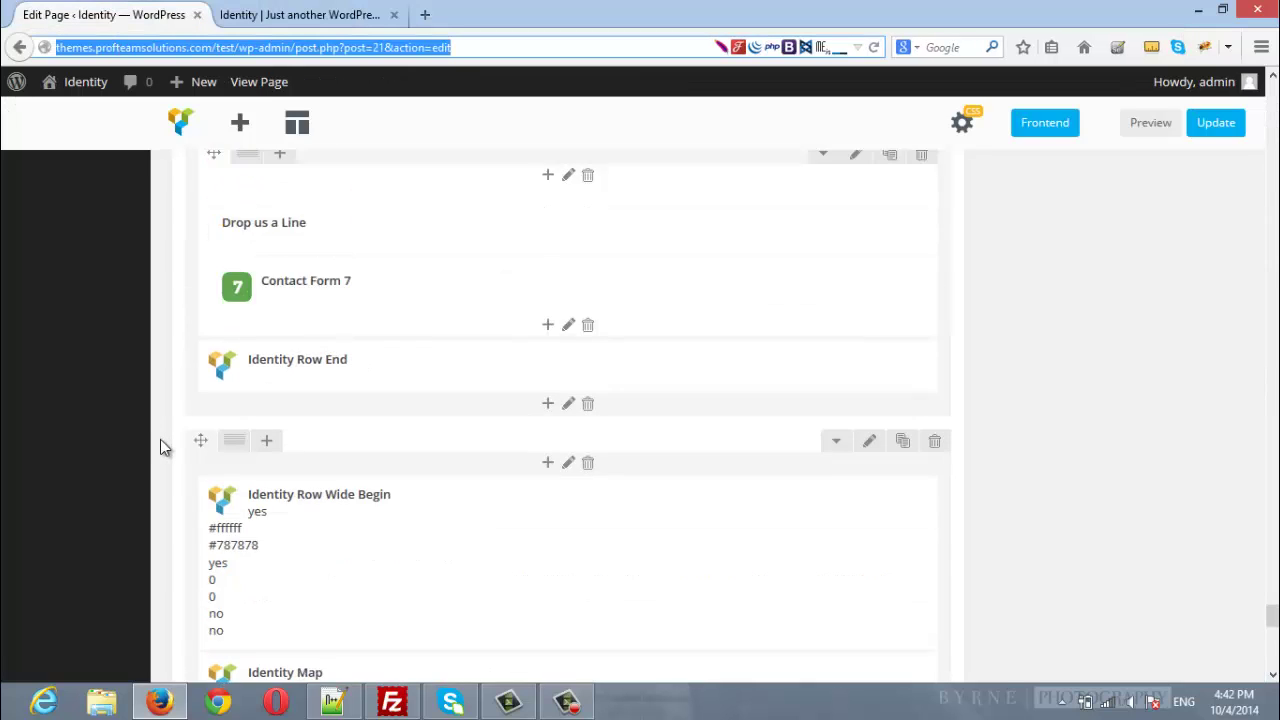
scroll(162, 440, up, 5)
scroll(162, 440, up, 5)
scroll(162, 440, up, 3)
drag(1272, 505, 1272, 192)
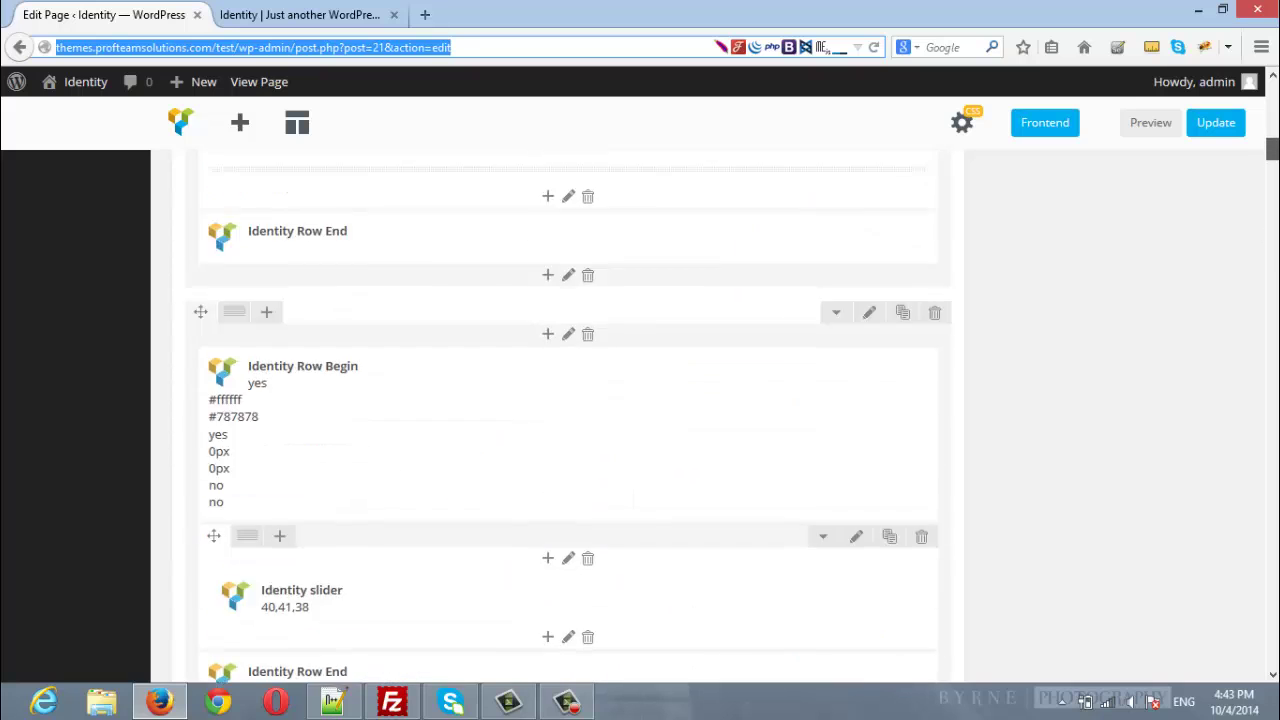
drag(1272, 192, 1272, 107)
mouse_move(70, 238)
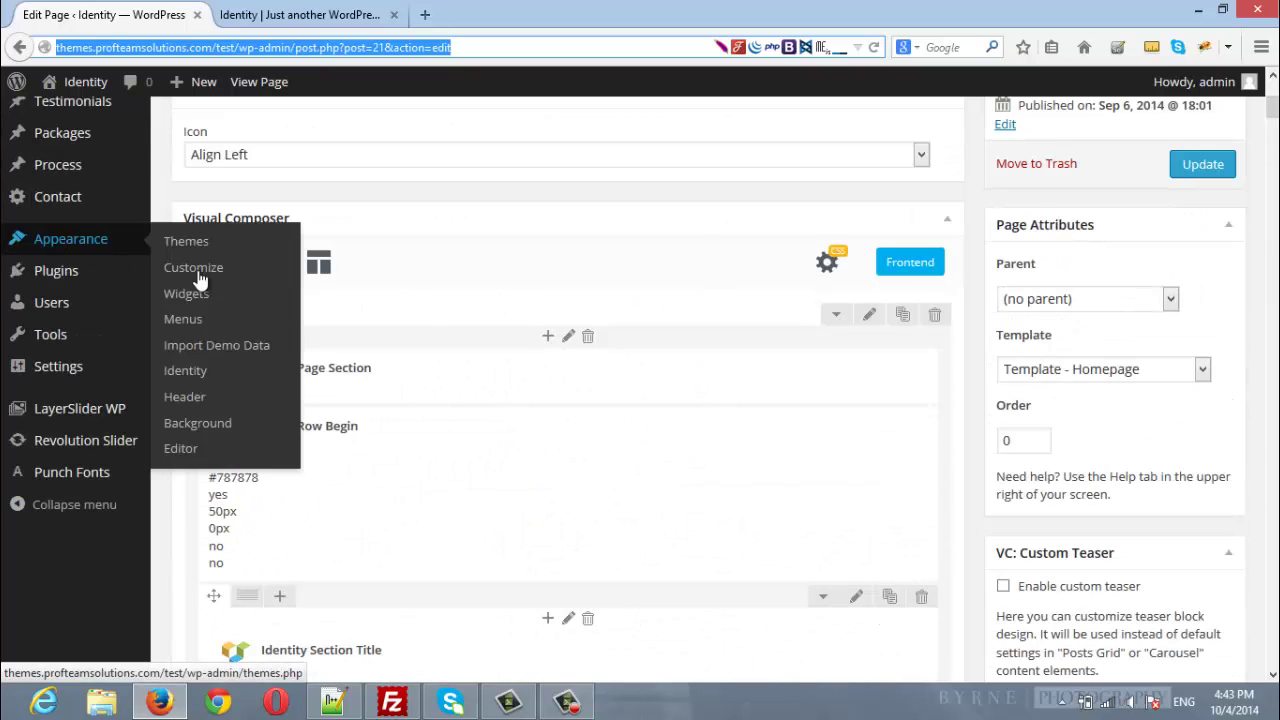
click(188, 364)
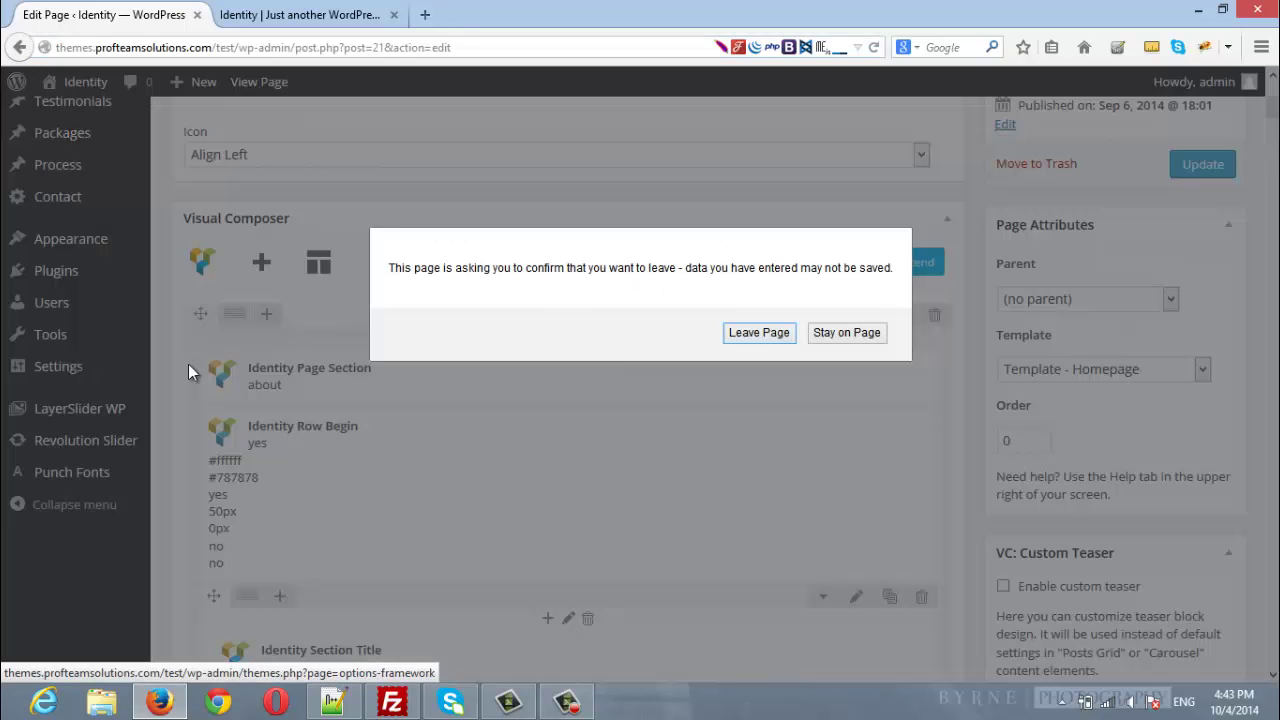
click(786, 338)
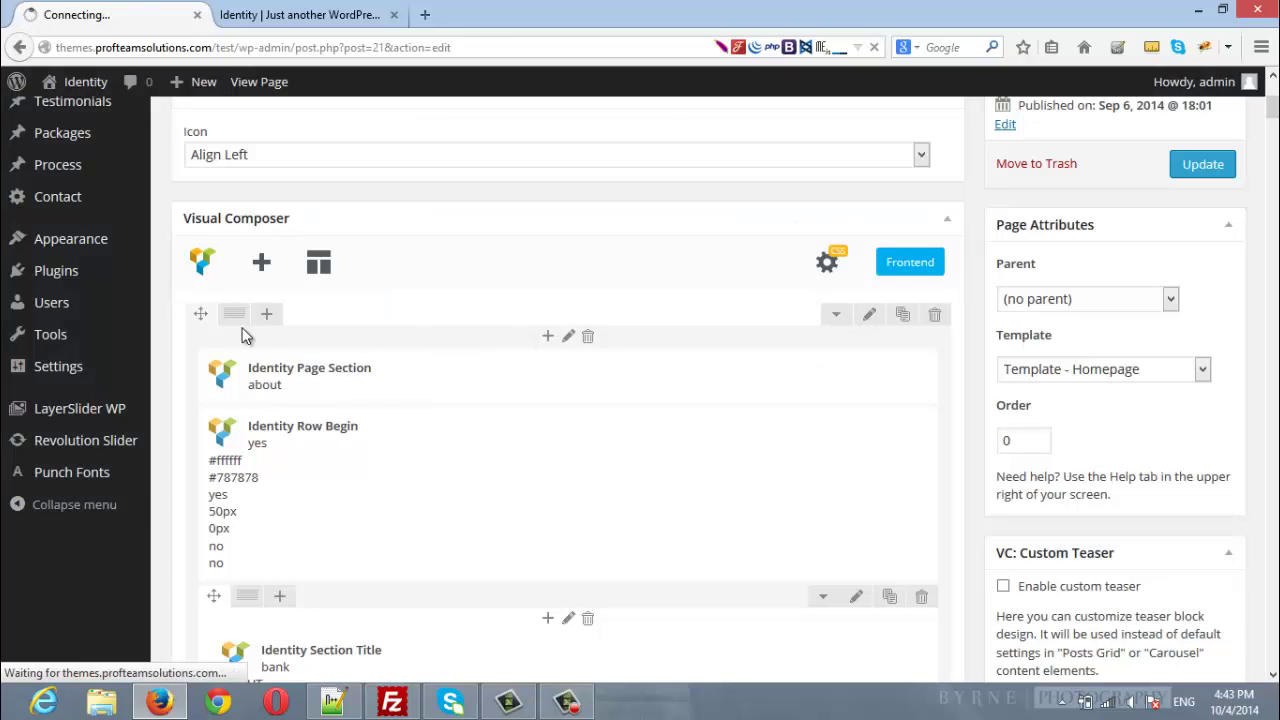
Step: Check the processes icons colour under Site Options, still set to coral #fc6f5c
scroll(362, 314, down, 2)
scroll(362, 314, down, 1)
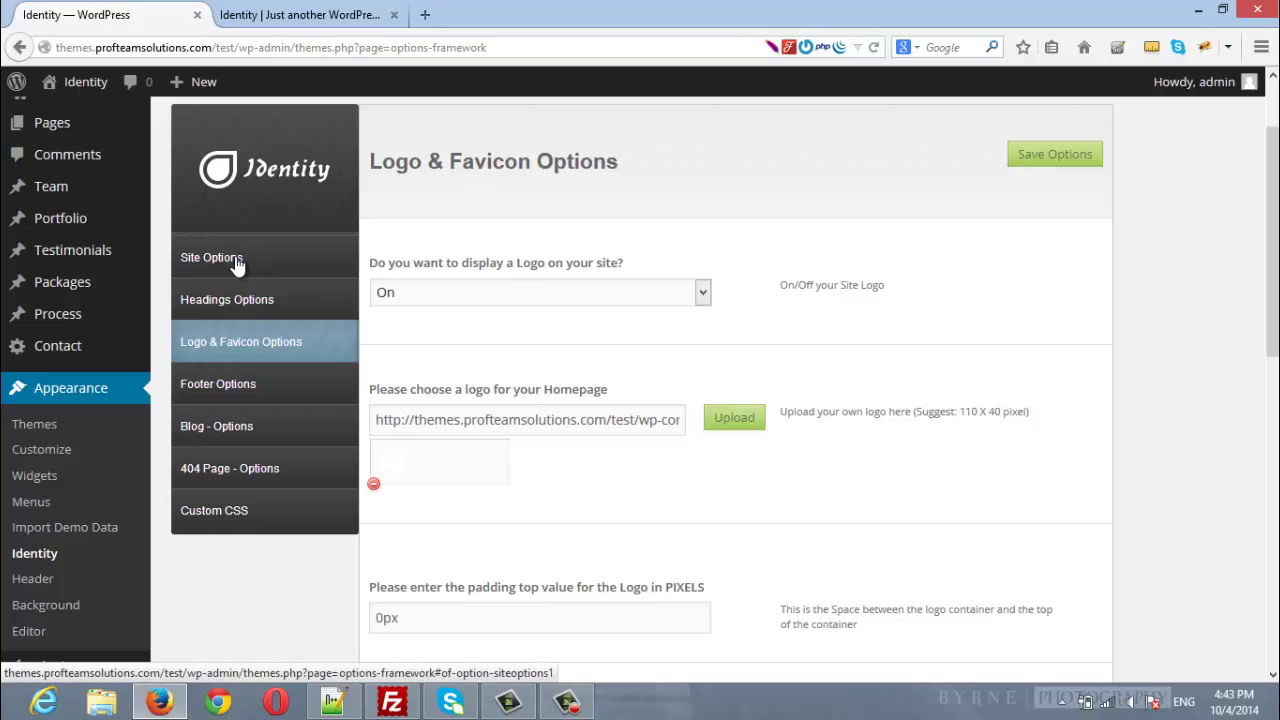
click(204, 263)
scroll(736, 382, down, 4)
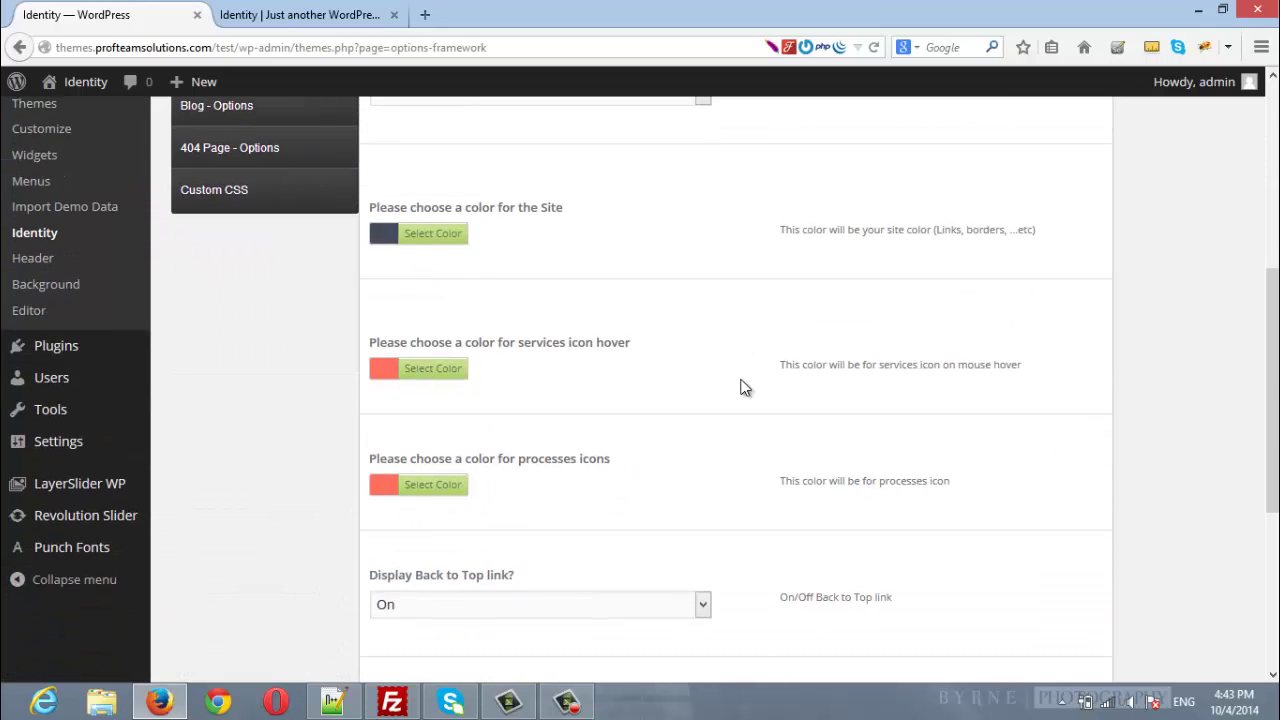
scroll(745, 388, down, 1)
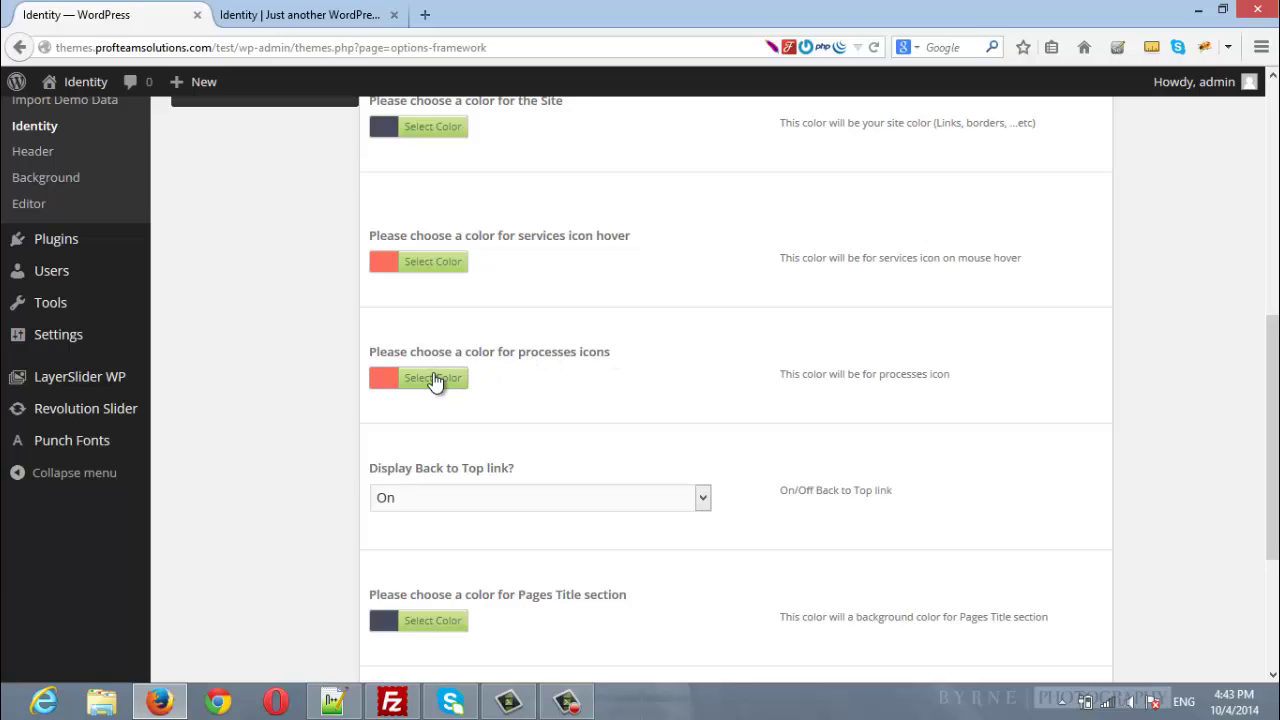
click(437, 380)
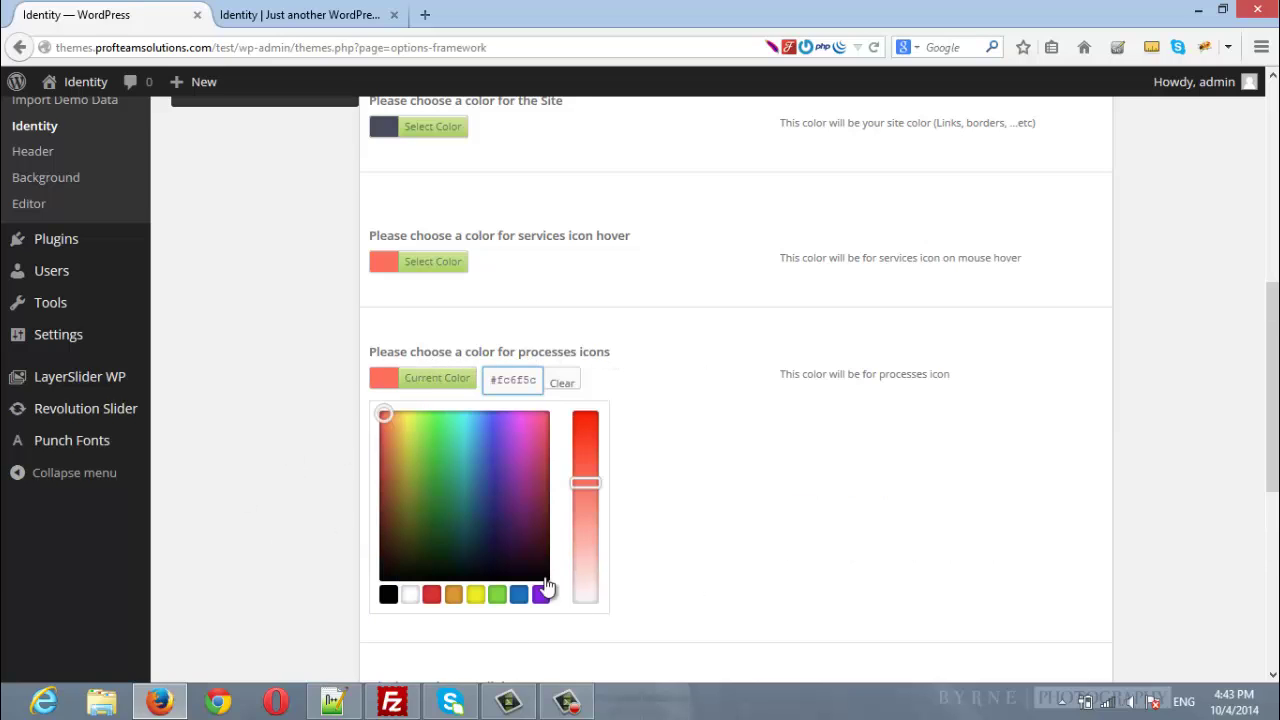
click(980, 457)
scroll(1143, 505, down, 3)
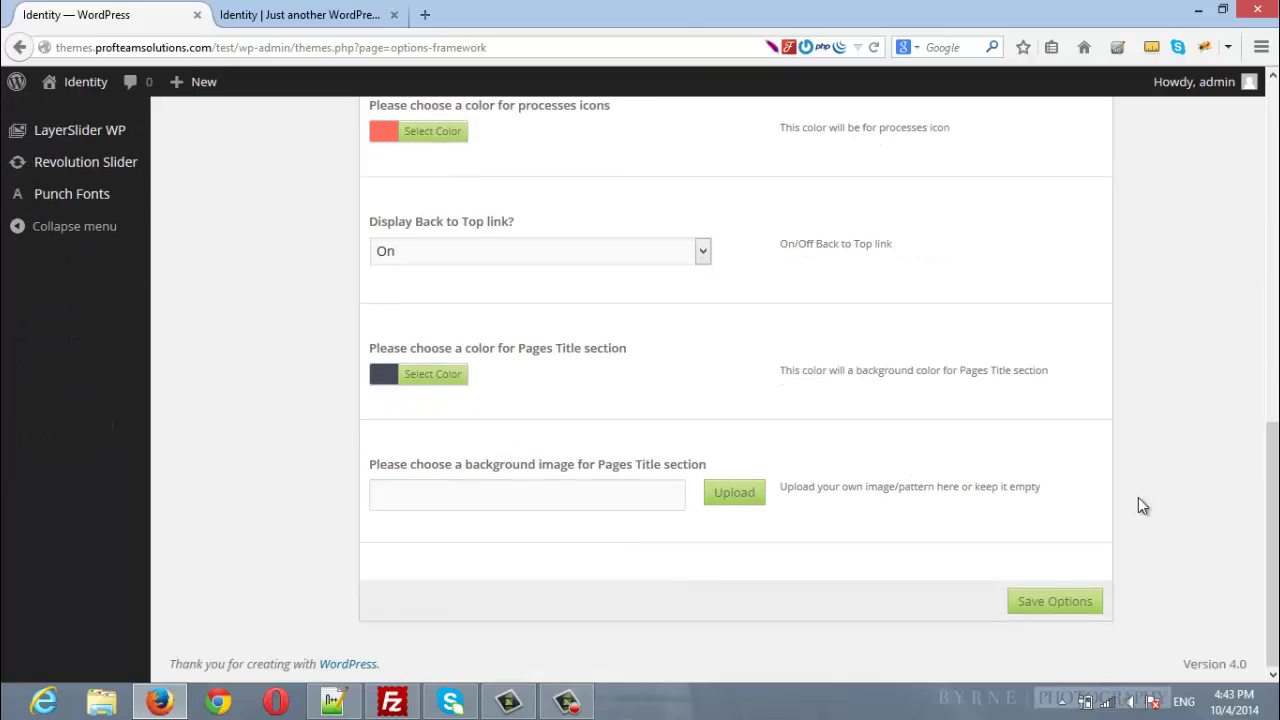